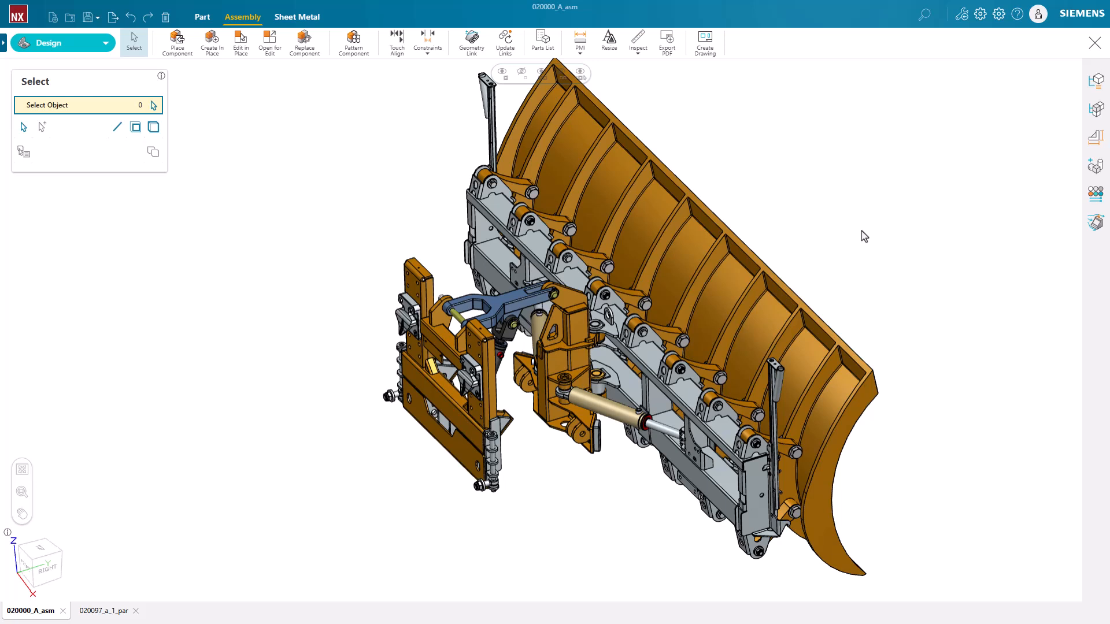
# Open the blue forked link arm from the plow assembly as its own part and switch to the Performance Predictor environment.
pyautogui.click(509, 304)
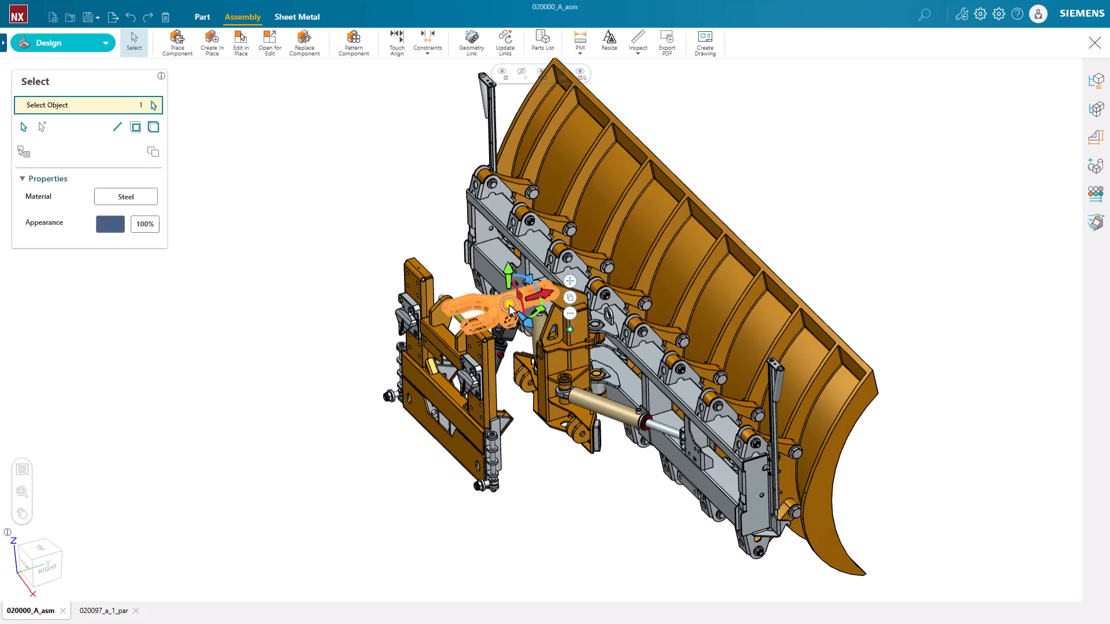
pyautogui.click(269, 55)
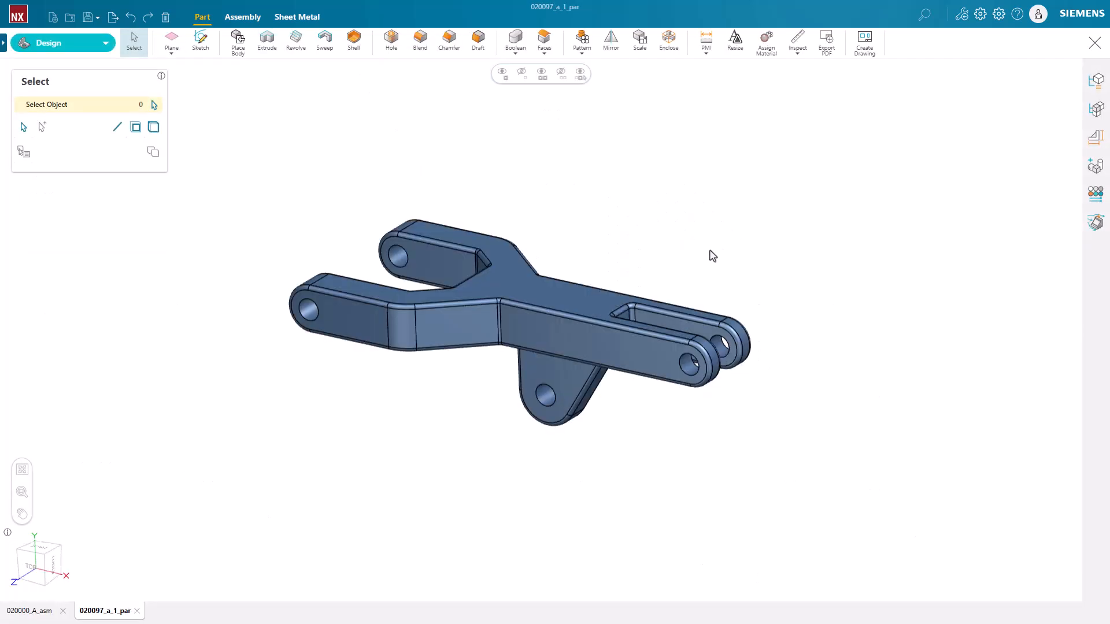
pyautogui.click(105, 43)
pyautogui.click(79, 106)
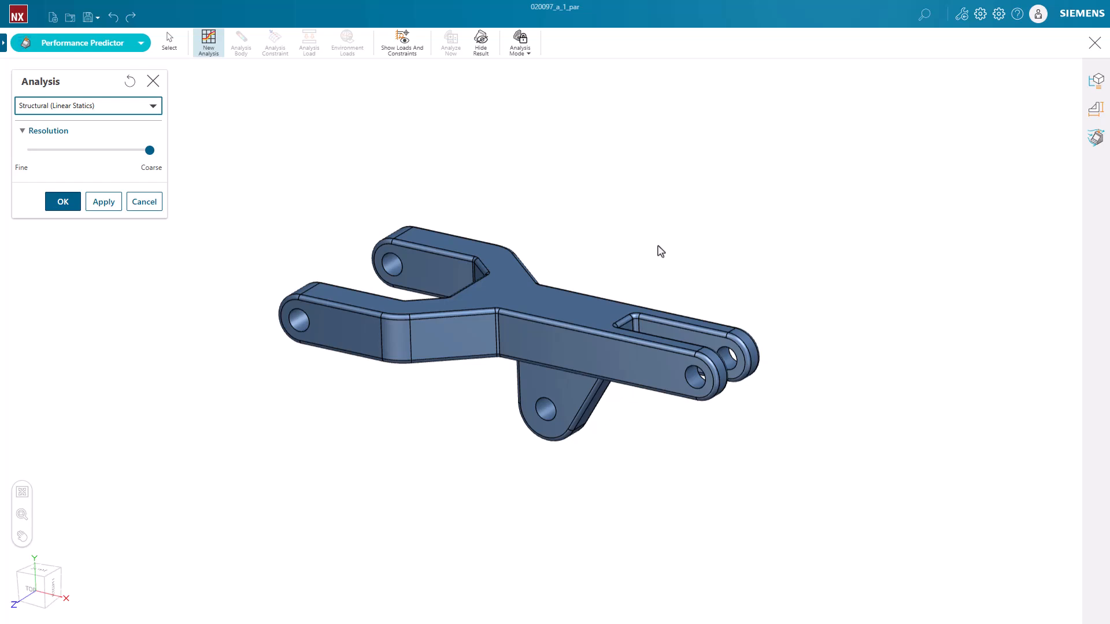
# Create a Structural (Linear Statics) analysis at coarse resolution and dismiss the low-resolution notice.
pyautogui.click(158, 110)
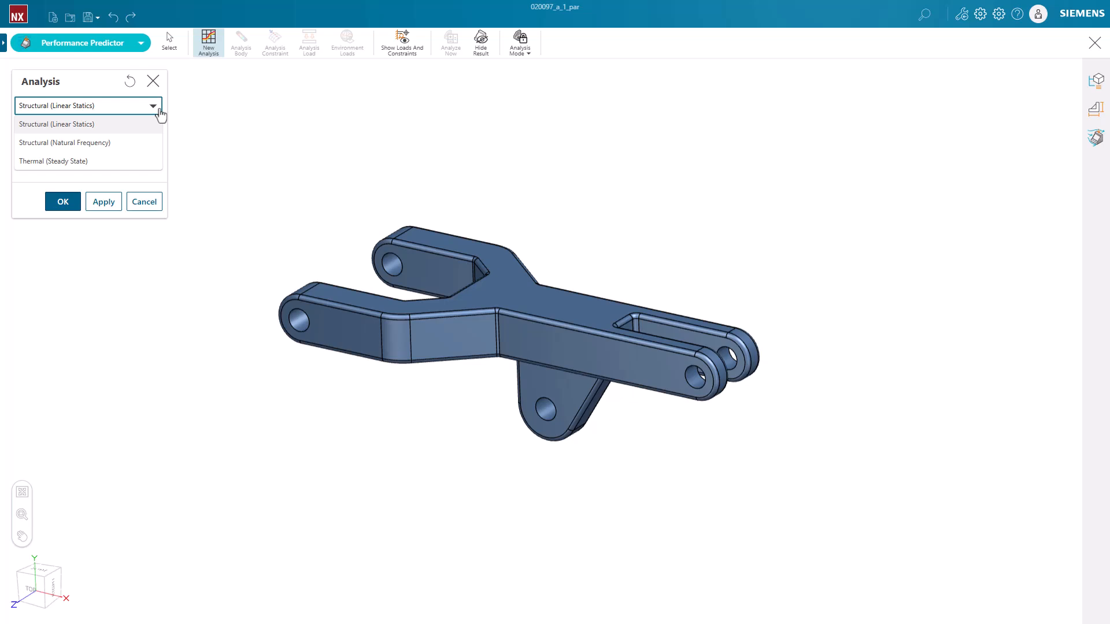
pyautogui.click(160, 115)
pyautogui.click(58, 202)
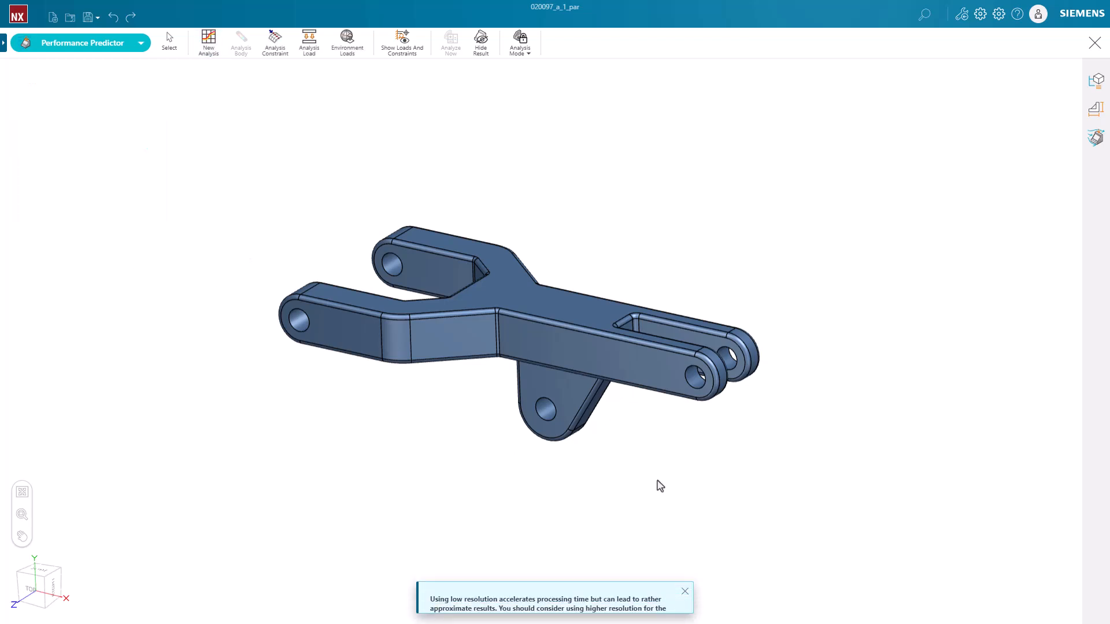
pyautogui.click(685, 572)
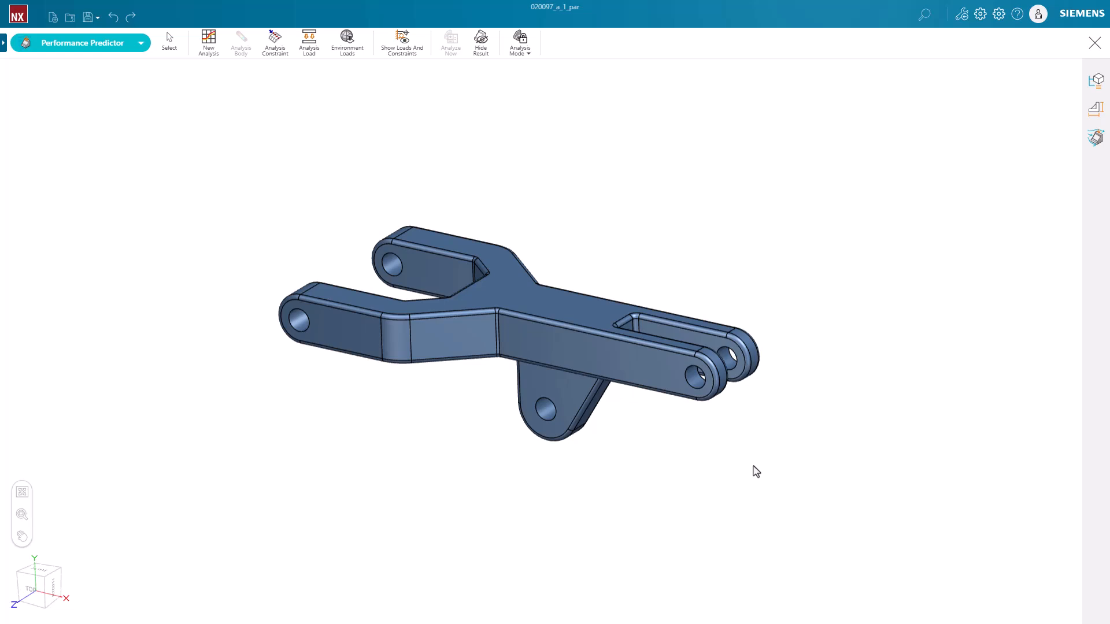
# Edit the analysis body's material and accept the Alloy Steel definition with its proposed name and properties.
pyautogui.click(1096, 138)
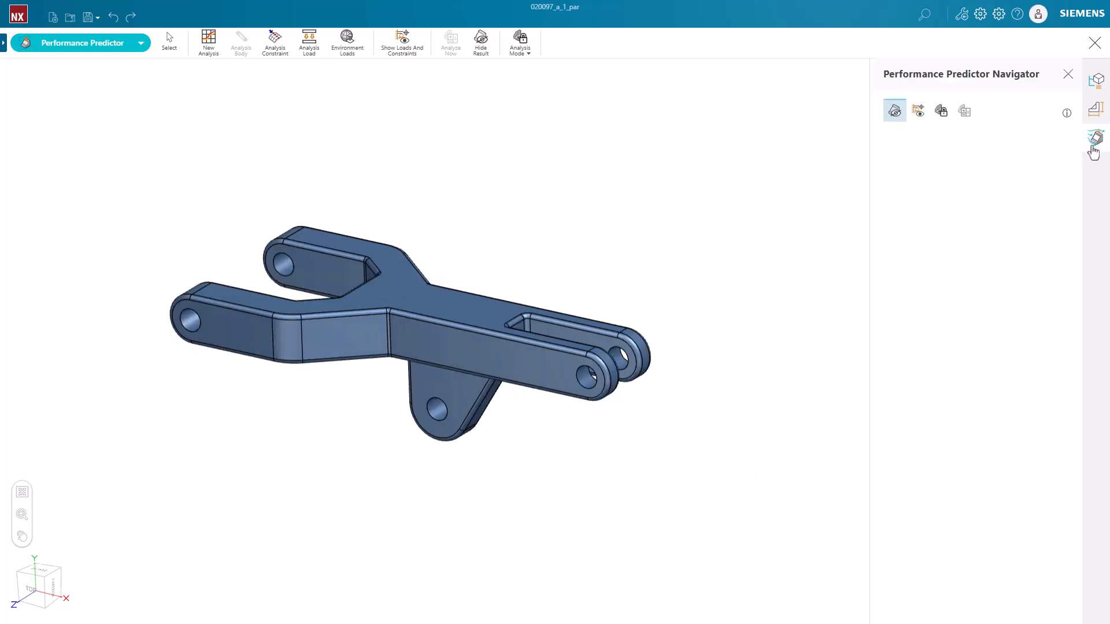
pyautogui.click(945, 220)
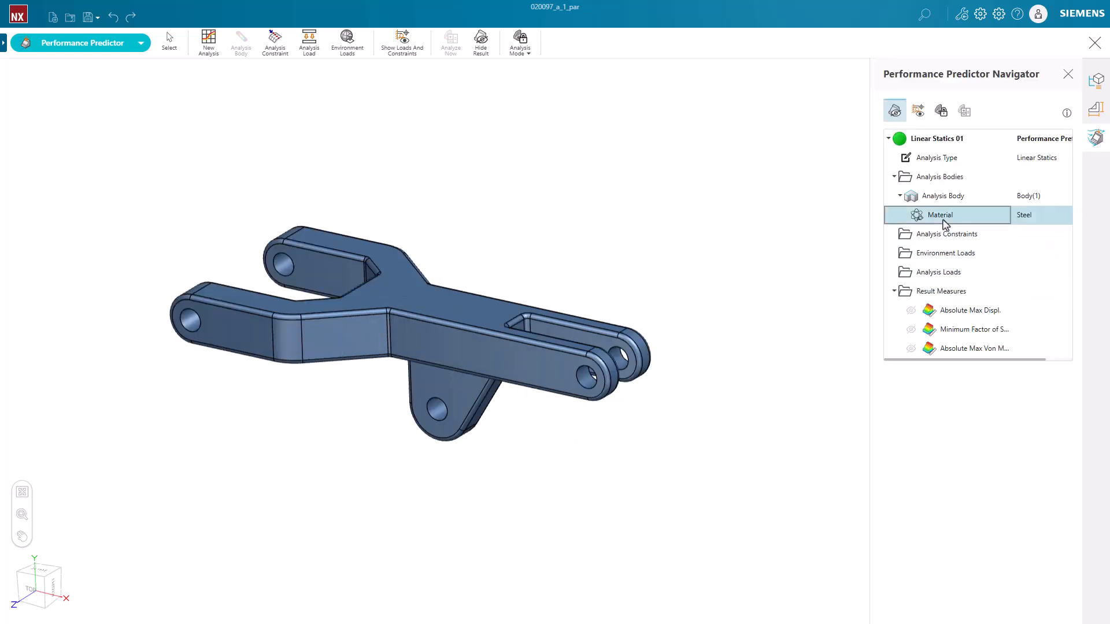
pyautogui.click(972, 196)
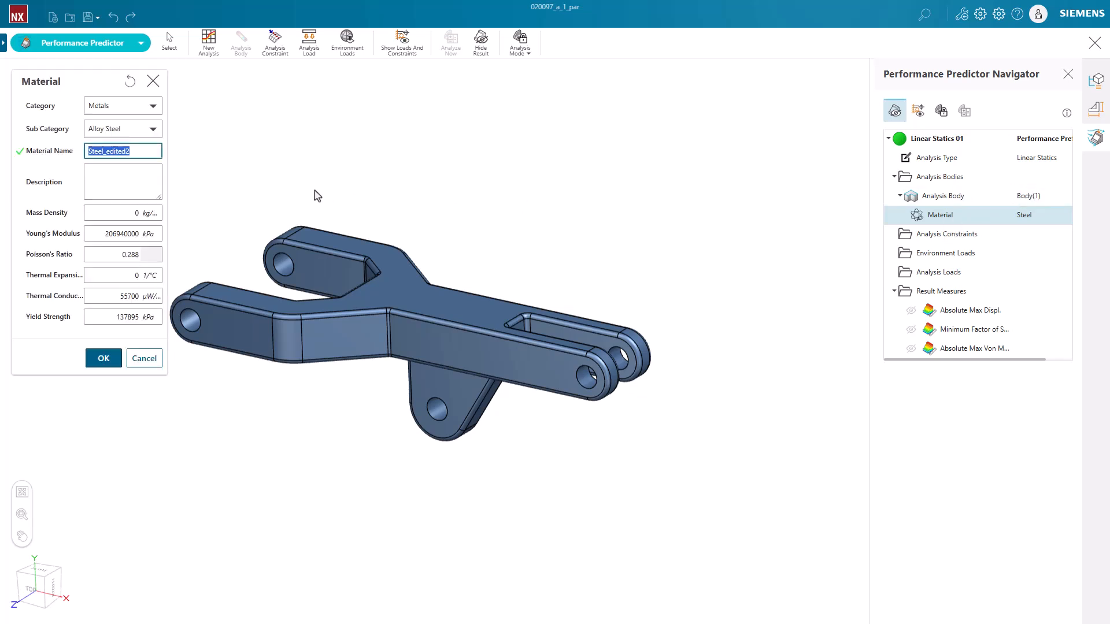
pyautogui.click(103, 360)
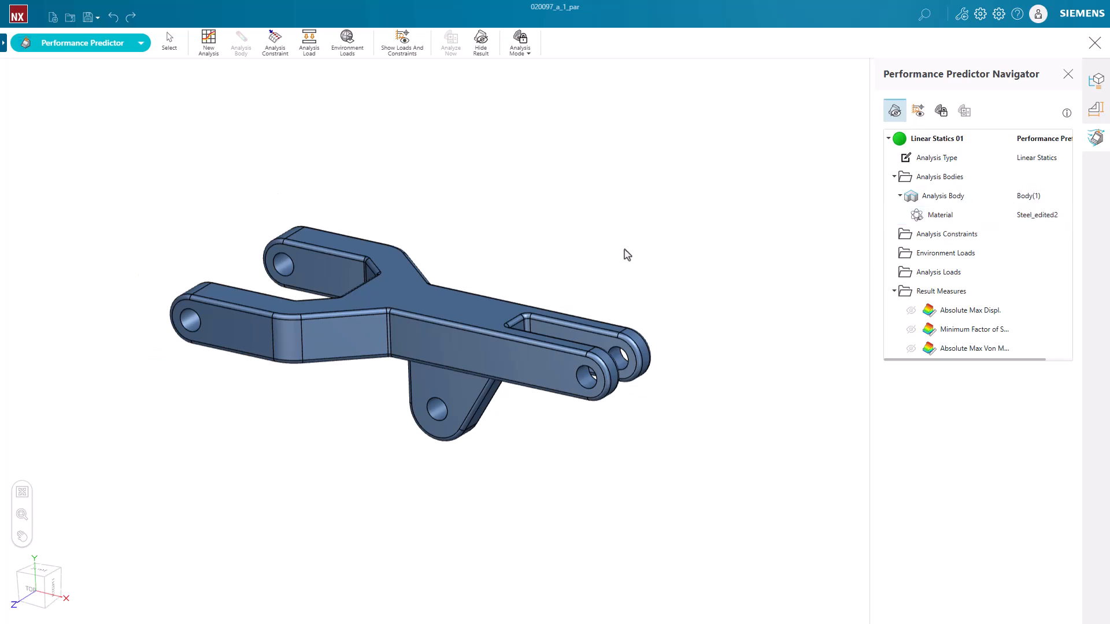
pyautogui.click(966, 222)
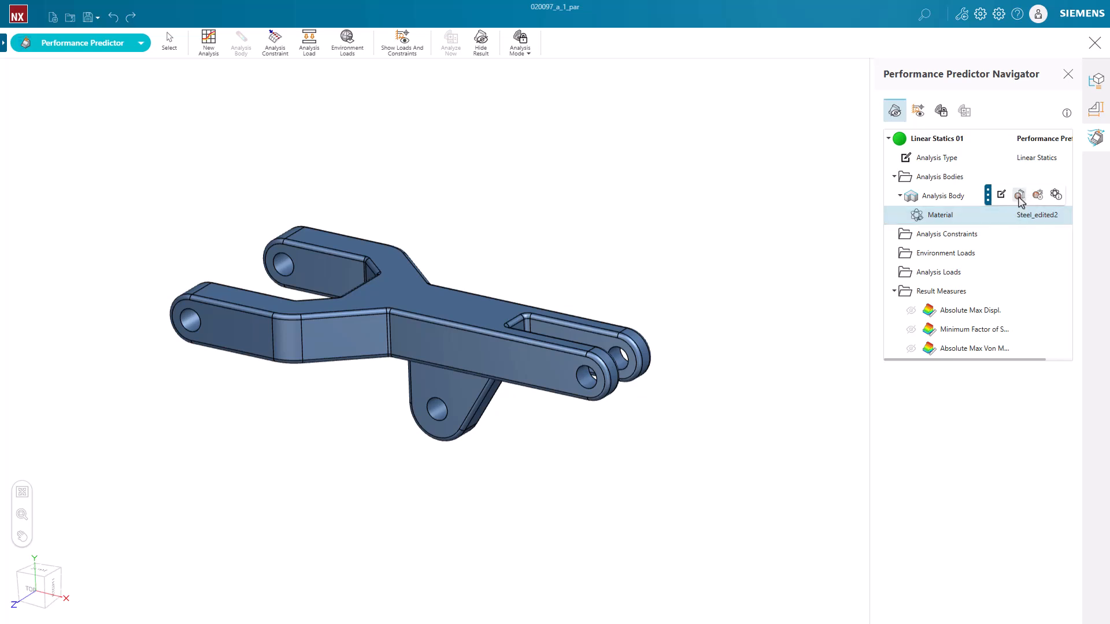
pyautogui.click(1018, 197)
pyautogui.moveTo(736, 238); pyautogui.dragTo(671, 471)
pyautogui.click(714, 547)
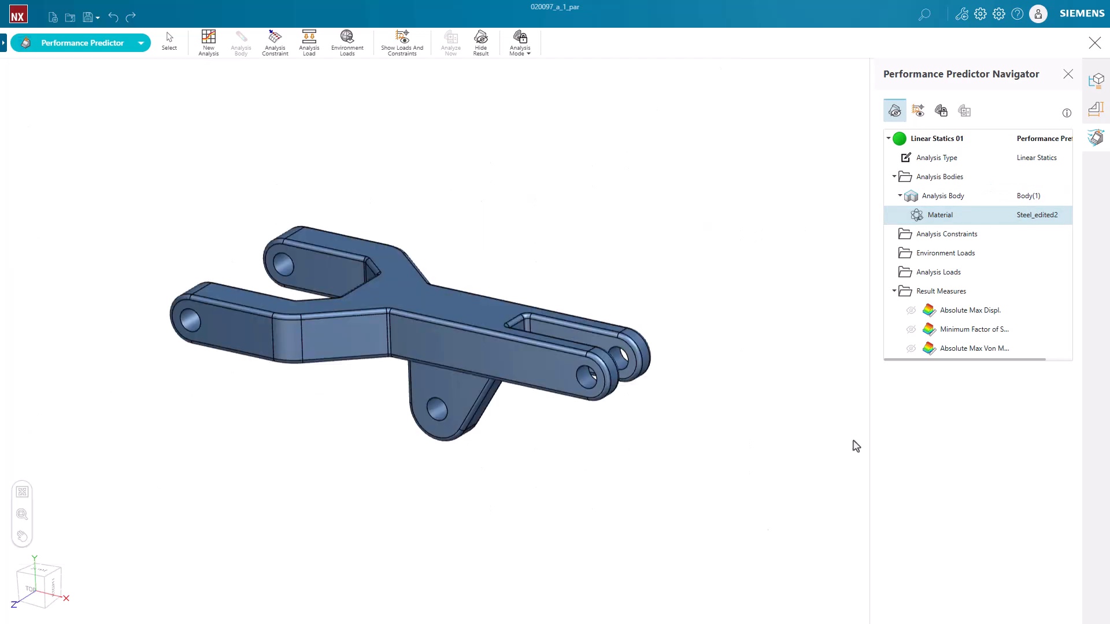
pyautogui.click(949, 223)
pyautogui.click(1012, 196)
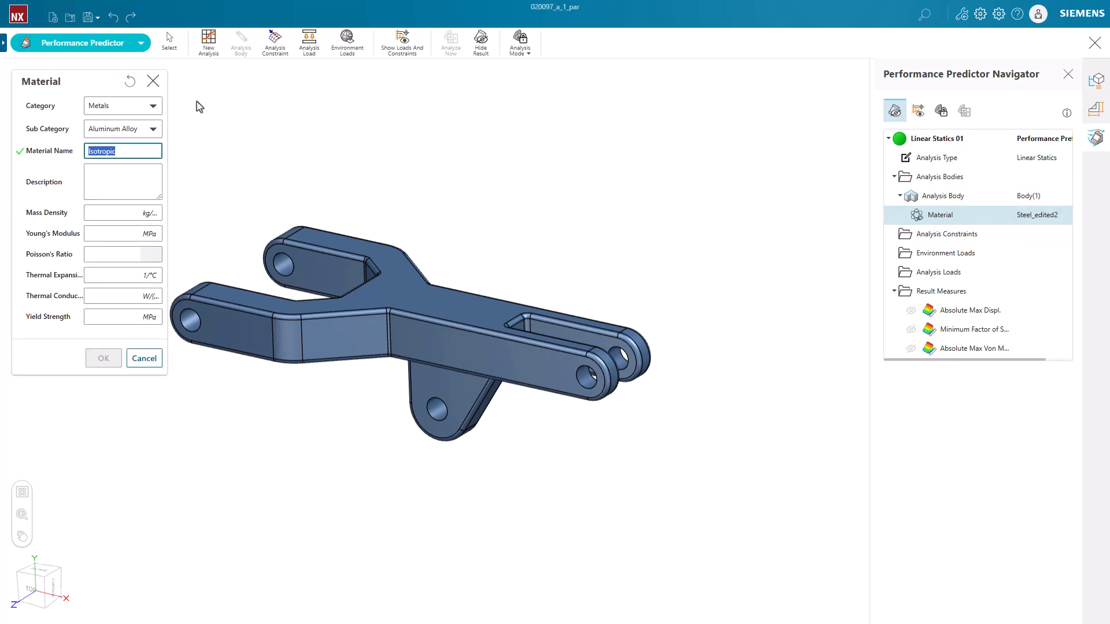
pyautogui.click(153, 81)
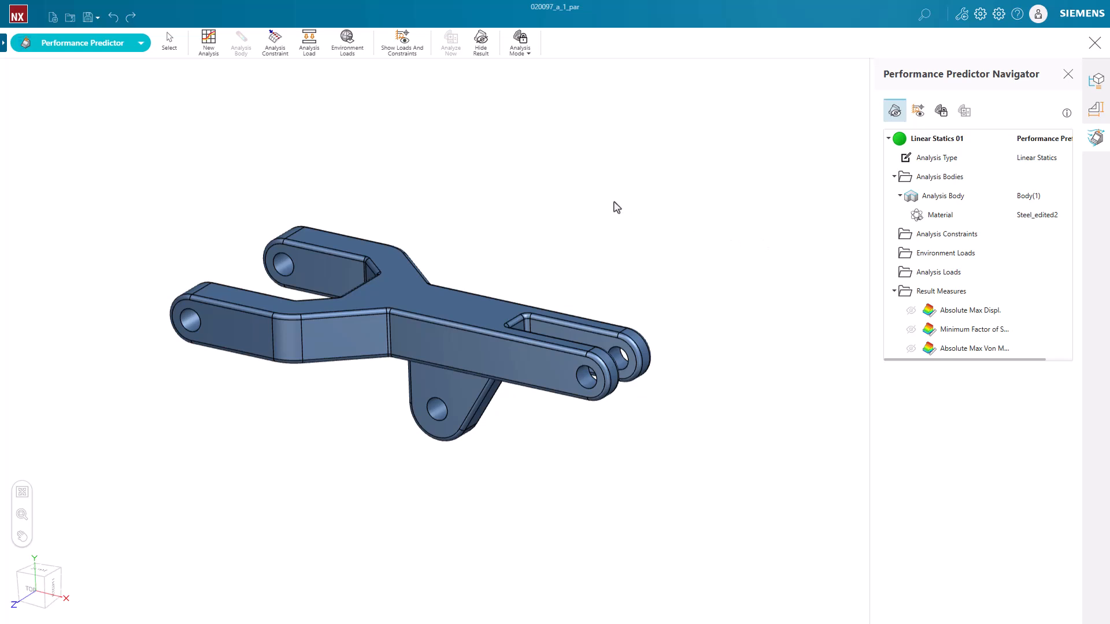
# Apply a Fixed constraint to the hole faces of both fork arms and the hole in the lower lug.
pyautogui.click(271, 53)
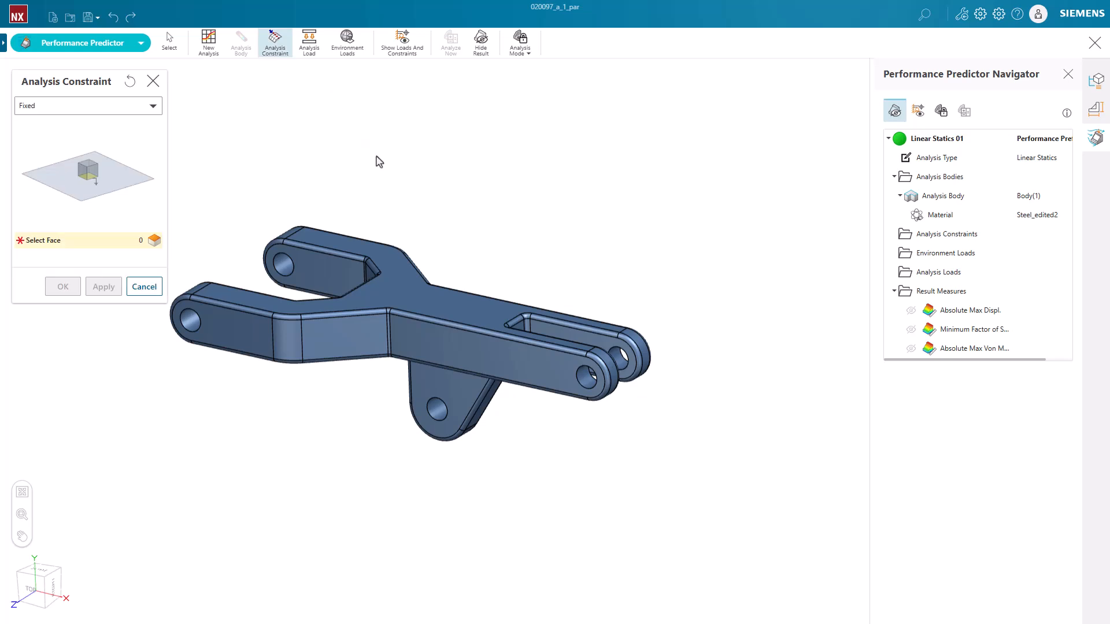
pyautogui.click(110, 108)
pyautogui.click(54, 161)
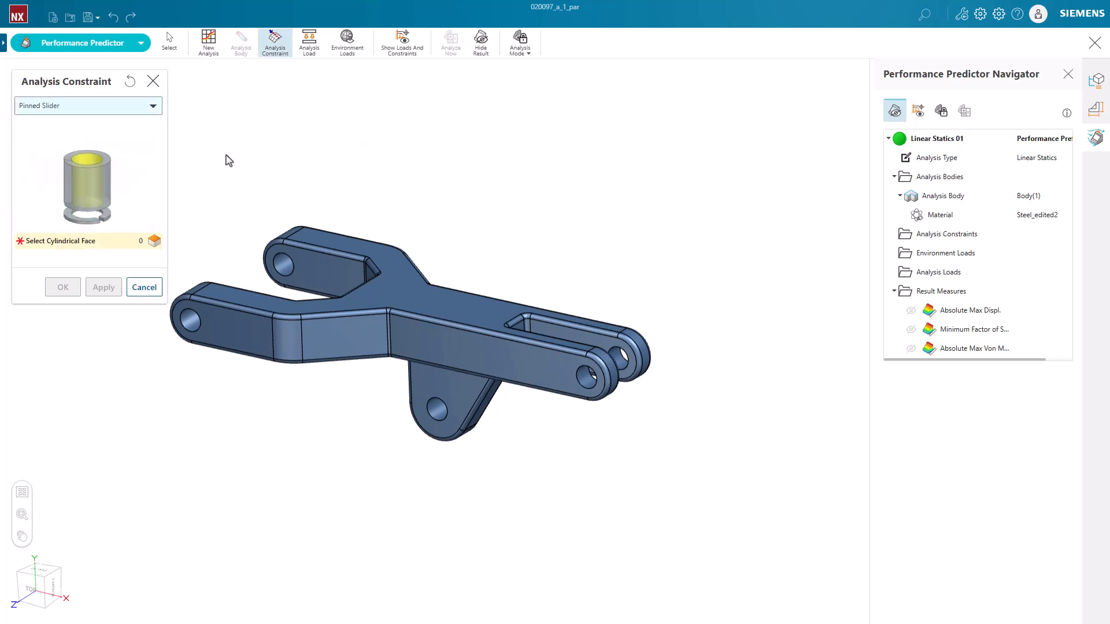
pyautogui.click(120, 106)
pyautogui.click(96, 123)
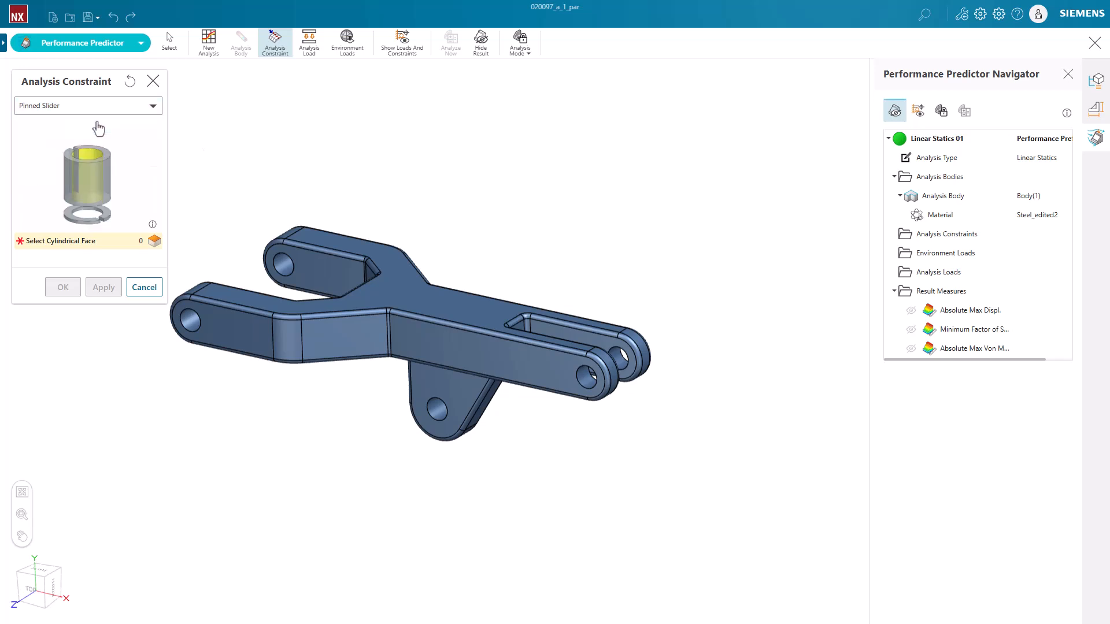
pyautogui.click(191, 320)
pyautogui.click(285, 278)
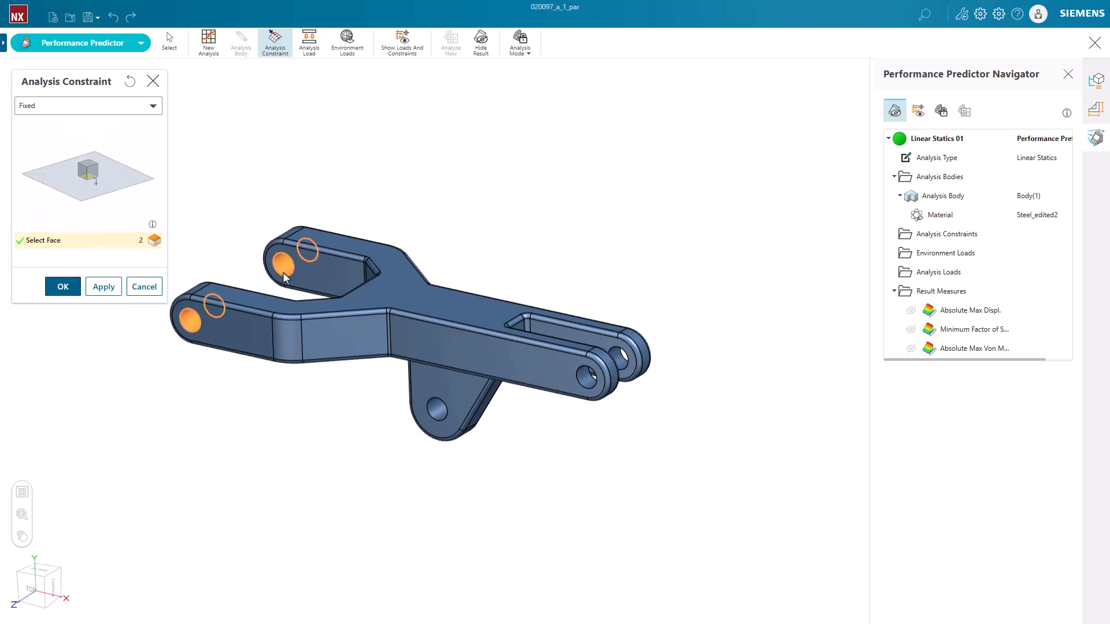
pyautogui.click(438, 412)
pyautogui.click(63, 287)
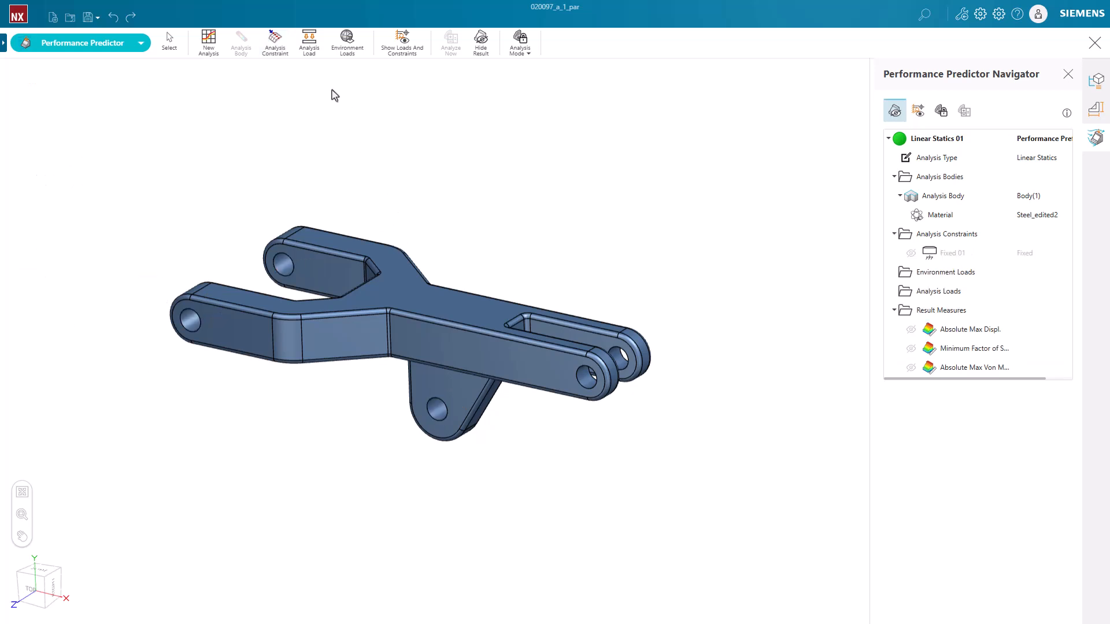
# Set up an analysis load of type Force with a magnitude of 5000 lbf.
pyautogui.click(310, 52)
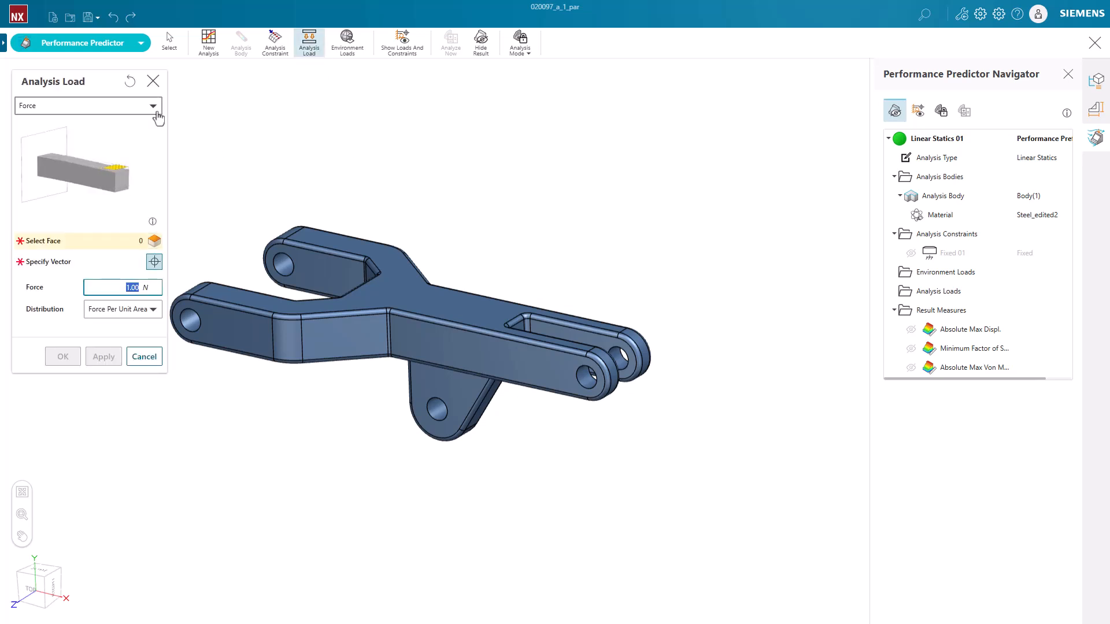
pyautogui.click(153, 106)
pyautogui.click(117, 121)
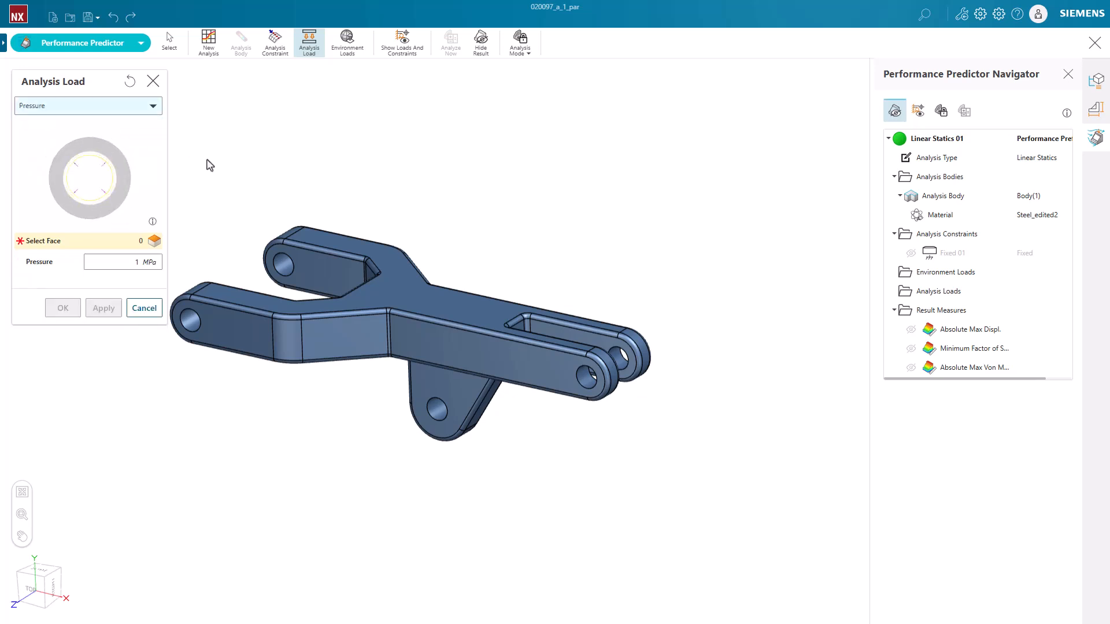
pyautogui.click(153, 106)
pyautogui.click(23, 137)
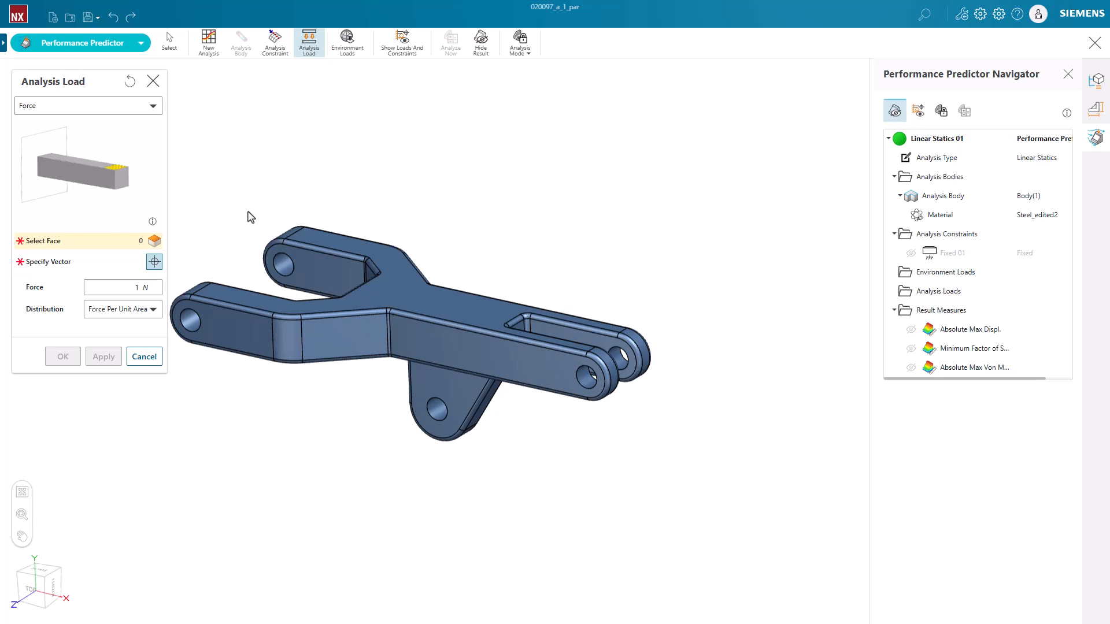
pyautogui.click(146, 288)
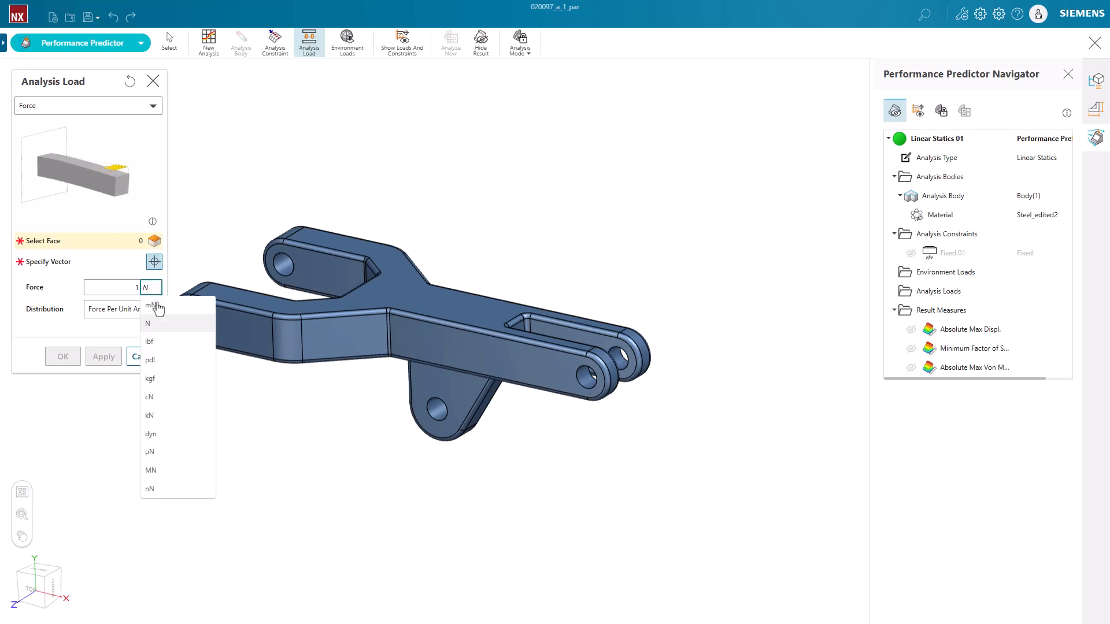
pyautogui.click(157, 344)
pyautogui.moveTo(127, 287); pyautogui.dragTo(139, 288)
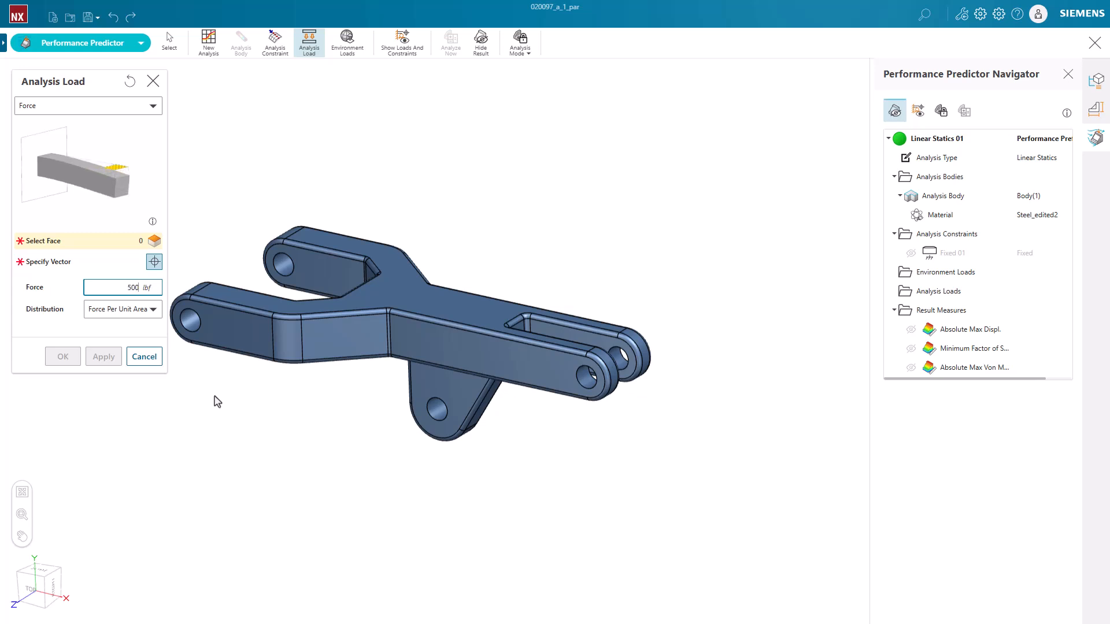
pyautogui.press('Tab')
pyautogui.click(158, 294)
pyautogui.click(152, 323)
pyautogui.click(155, 293)
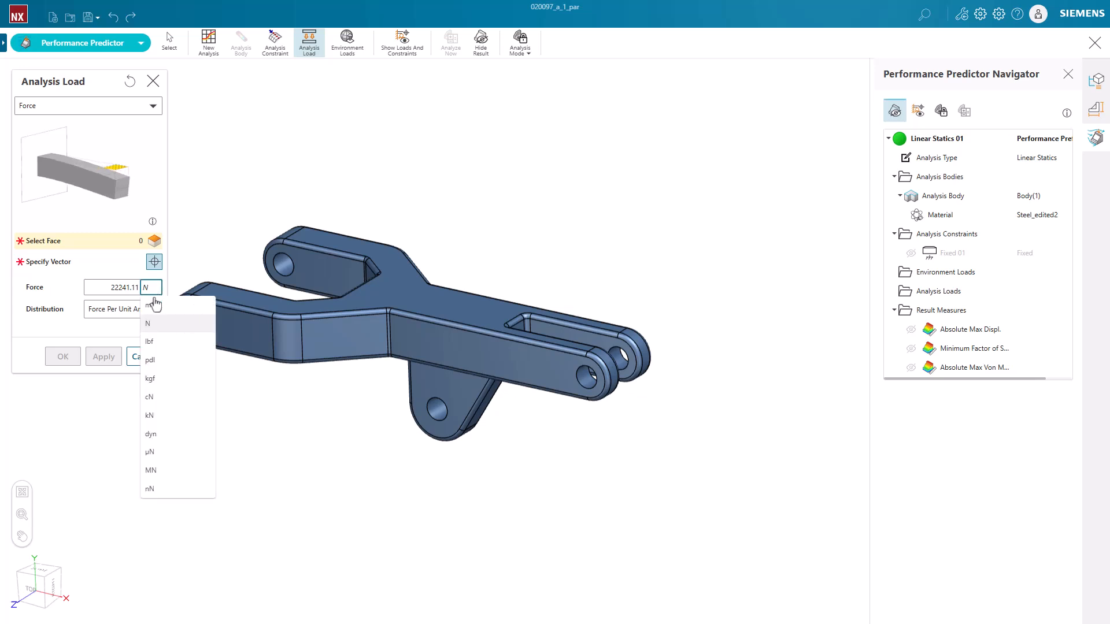
pyautogui.click(149, 341)
# Apply the force to the two slotted-end hole faces, directed along the arm toward the fork, and run the simulation.
pyautogui.click(588, 385)
pyautogui.click(621, 358)
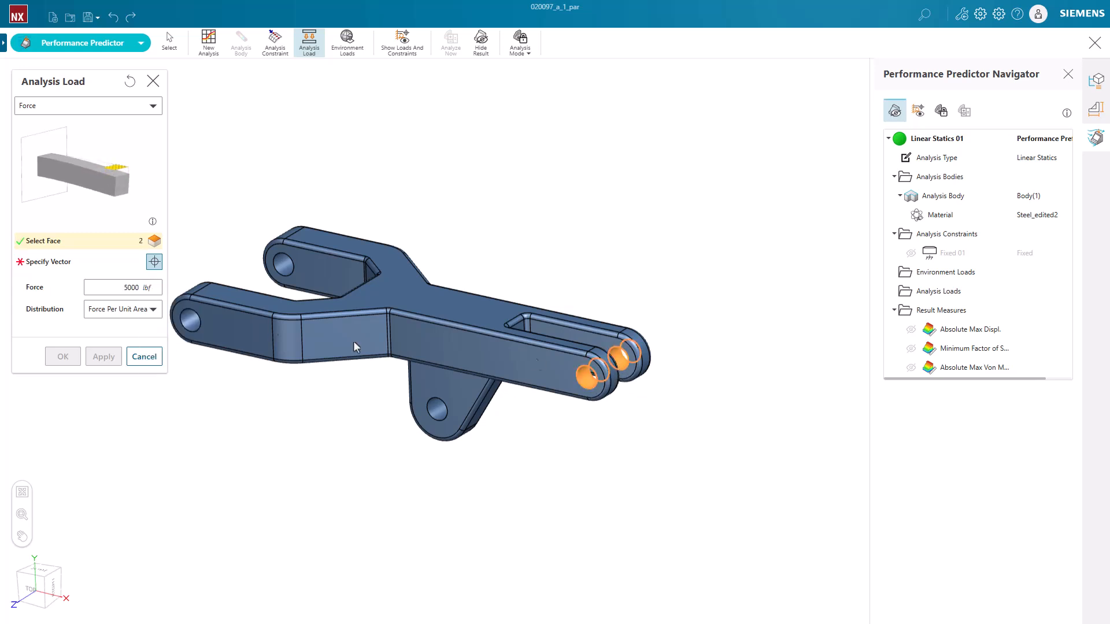
pyautogui.click(161, 267)
pyautogui.click(566, 373)
pyautogui.click(63, 357)
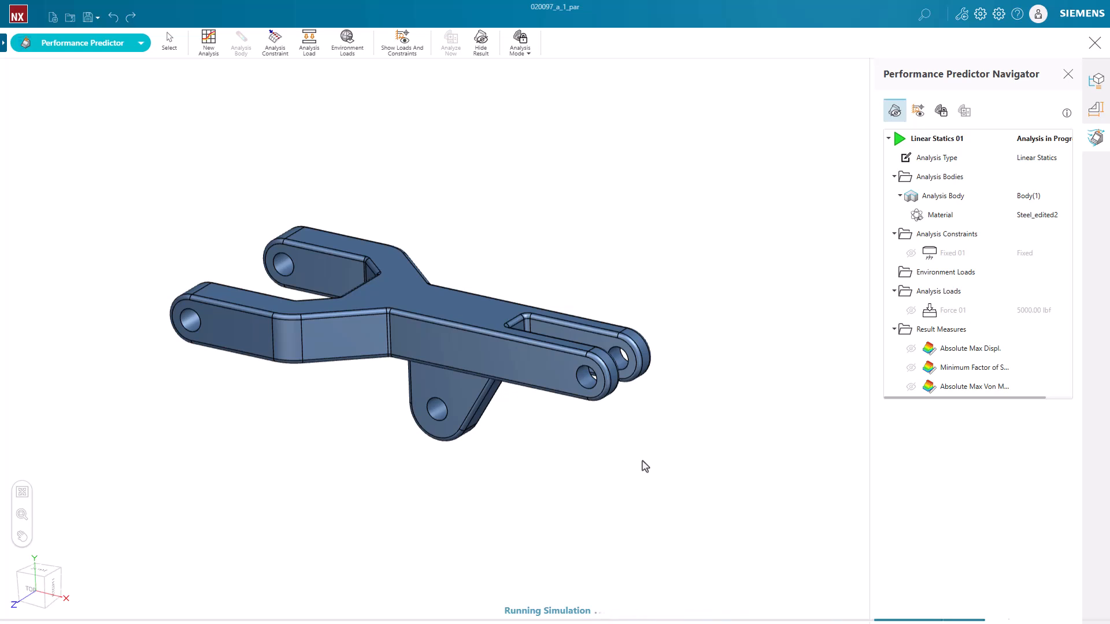
# Hide the maximum von Mises stress label and examine the maximum displacement and minimum factor of safety labels in turn.
pyautogui.keyDown('shift'); pyautogui.moveTo(657, 461); pyautogui.dragTo(585, 460, button='middle'); pyautogui.keyUp('shift')
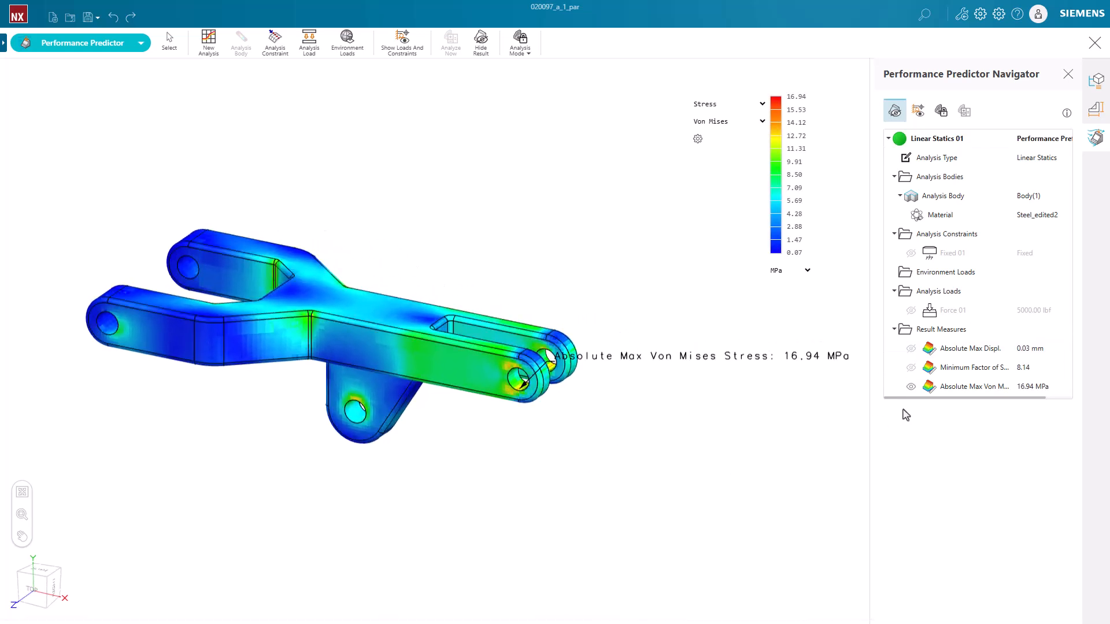
pyautogui.click(912, 387)
pyautogui.click(910, 350)
pyautogui.click(910, 351)
pyautogui.click(910, 367)
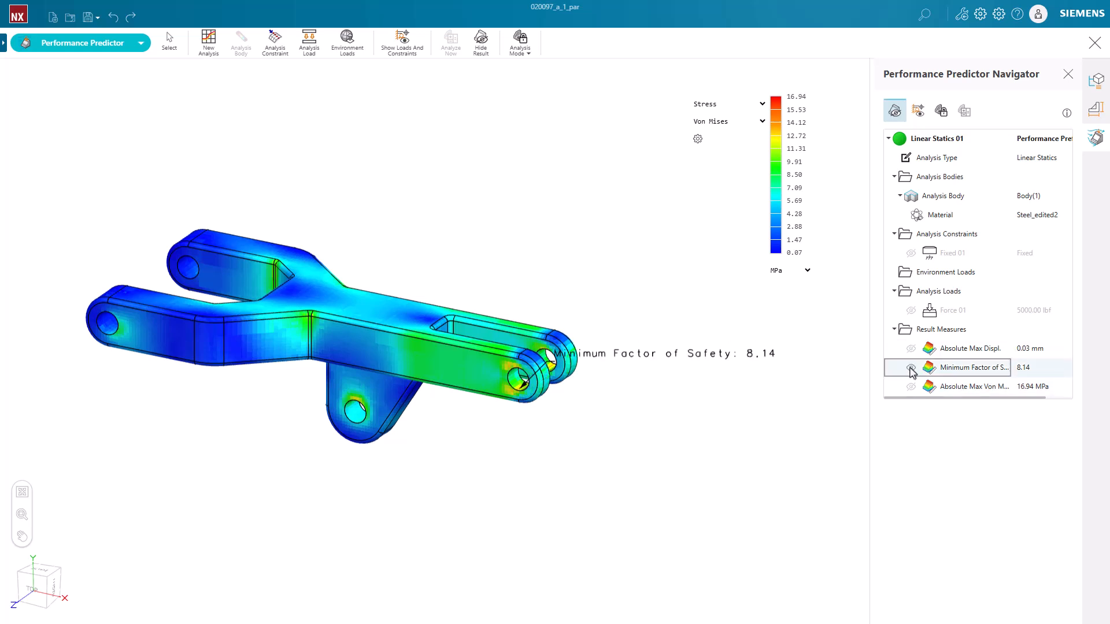
pyautogui.click(911, 368)
# Examine the Displacement magnitude contour plot and return to the von Mises Stress plot.
pyautogui.click(762, 105)
pyautogui.click(714, 130)
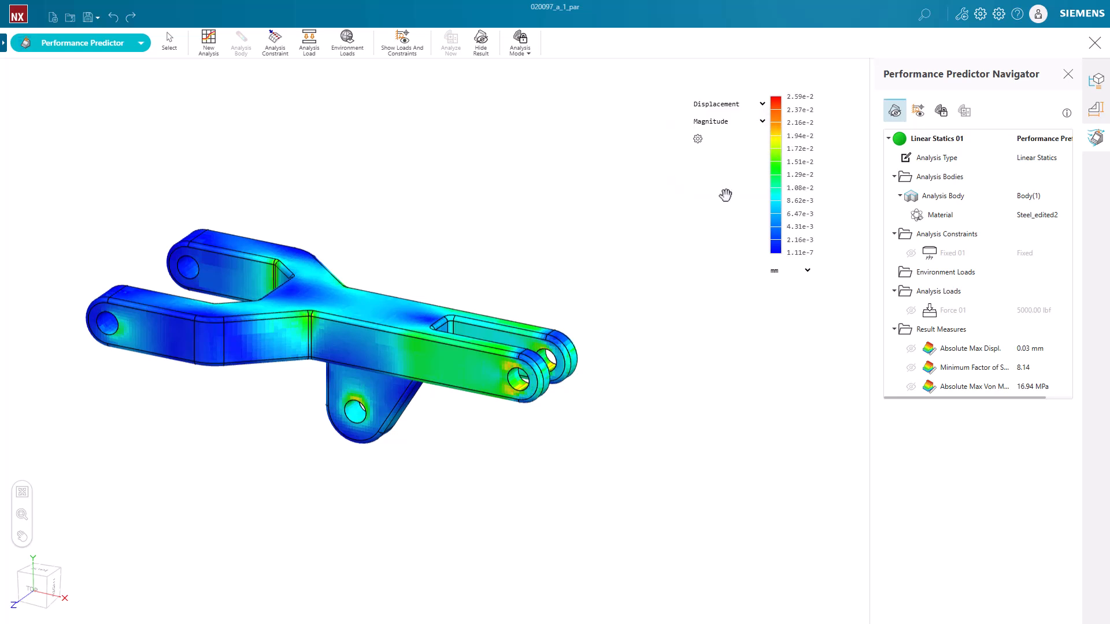
pyautogui.click(762, 107)
pyautogui.click(736, 147)
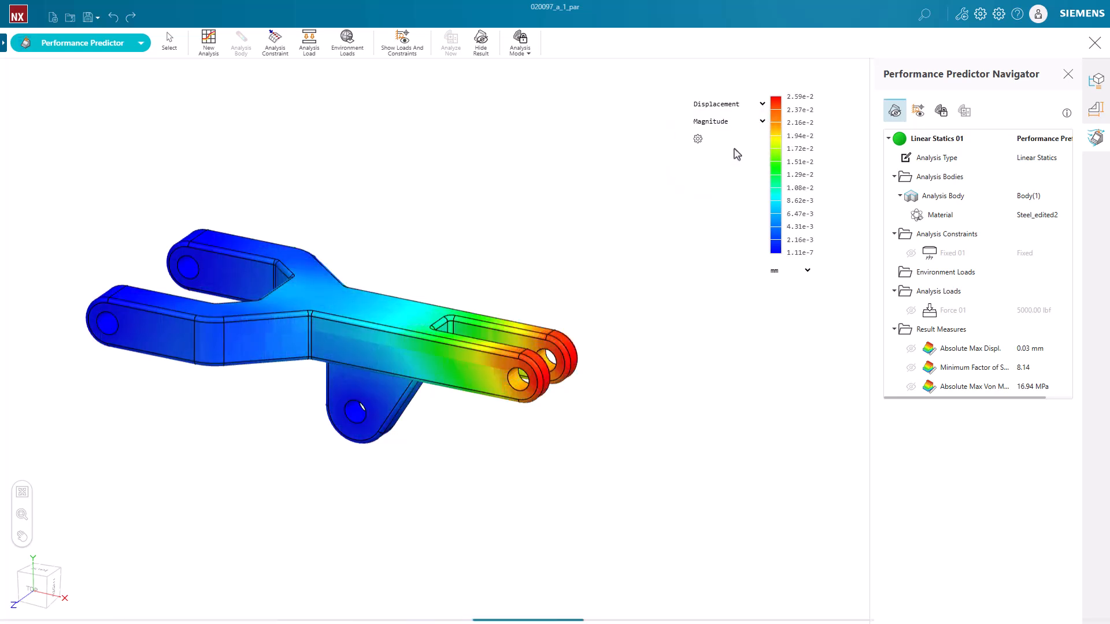
pyautogui.click(762, 104)
pyautogui.click(712, 116)
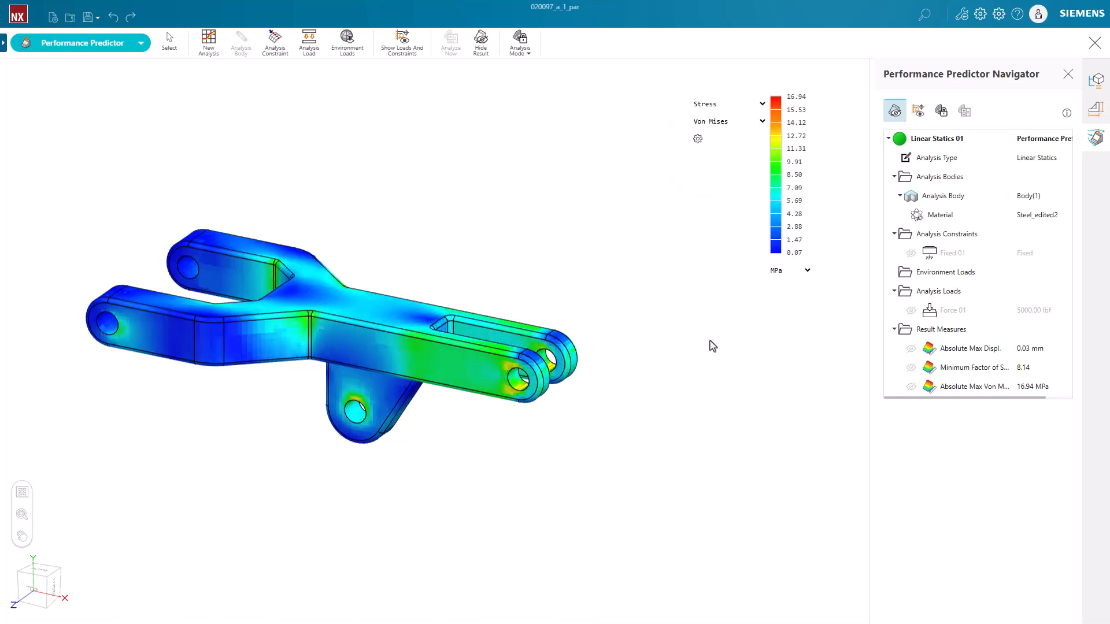
# Set the force load on the slotted-end holes to 7500 lbf and update the analysis.
pyautogui.keyDown('shift'); pyautogui.moveTo(706, 354); pyautogui.dragTo(766, 344, button='middle'); pyautogui.keyUp('shift')
pyautogui.click(1030, 313)
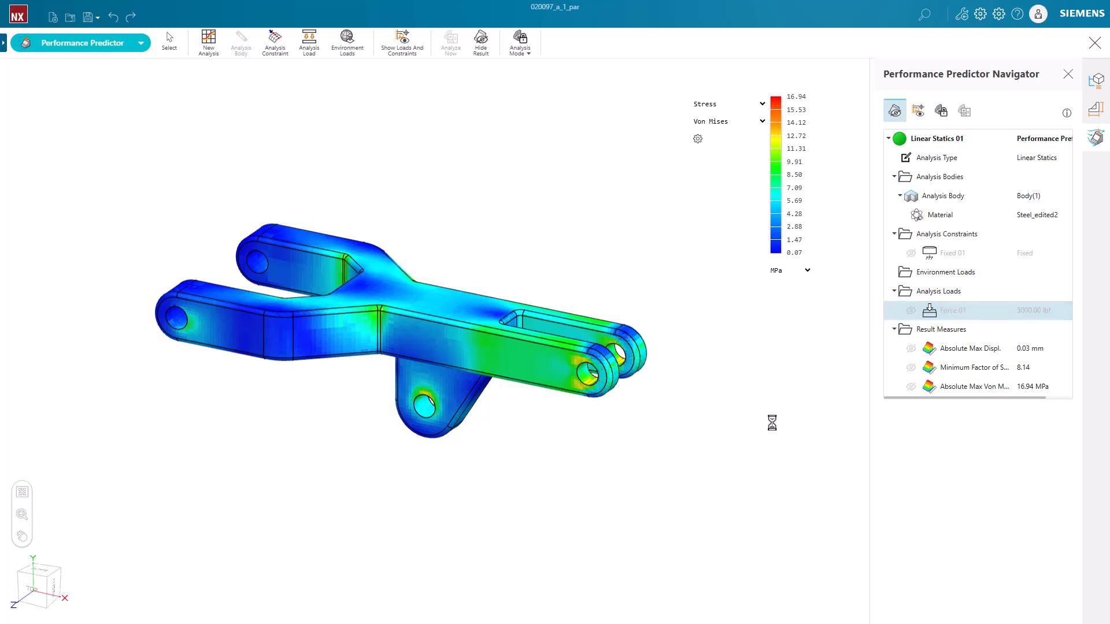
pyautogui.write('7500')
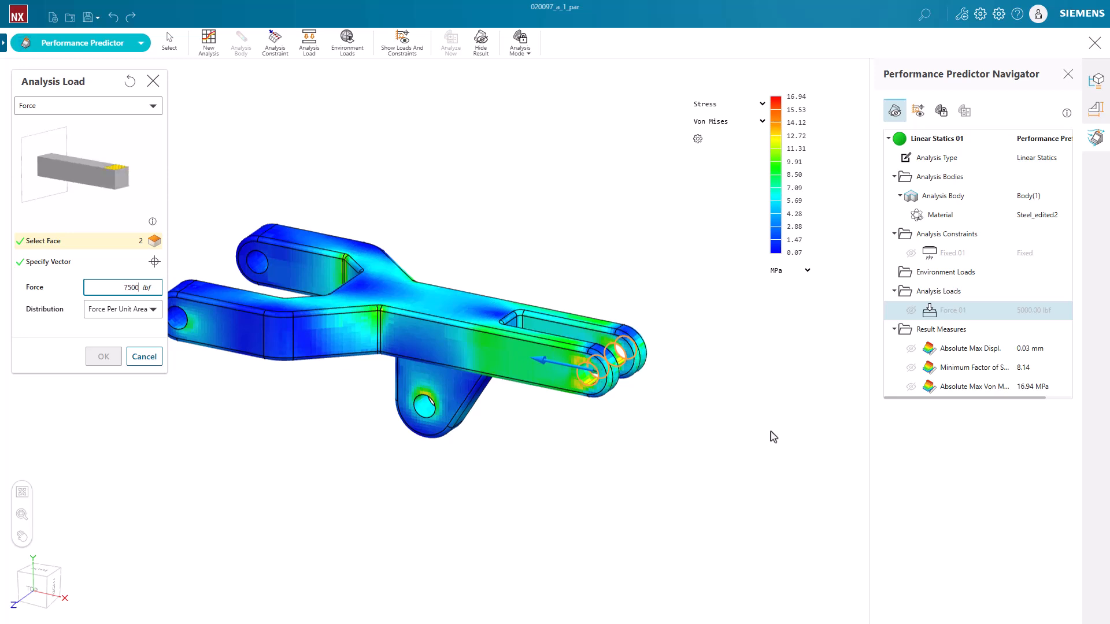
pyautogui.click(106, 357)
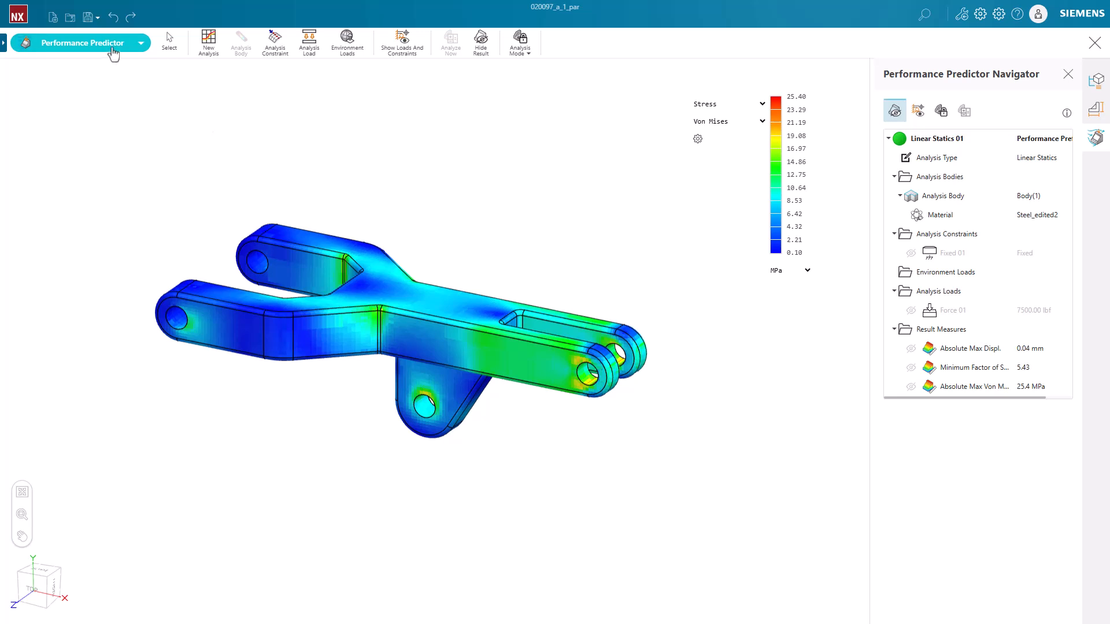
# Switch to the Design environment and move the slotted arm's outer side face outward by 5 mm.
pyautogui.click(80, 43)
pyautogui.click(70, 67)
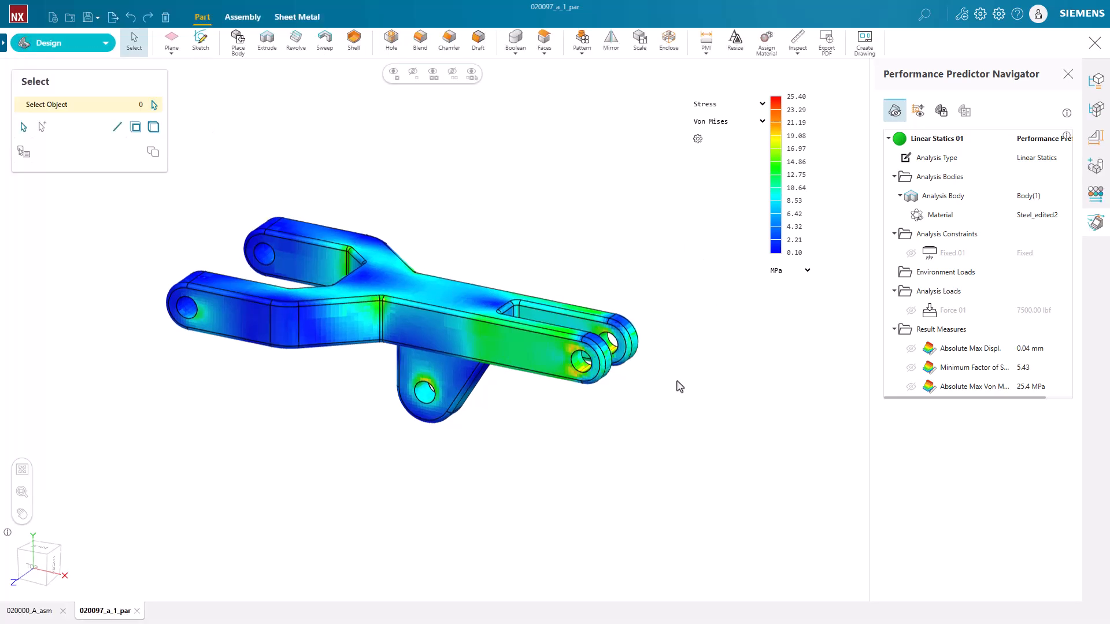
pyautogui.moveTo(677, 386); pyautogui.dragTo(590, 391, button='middle')
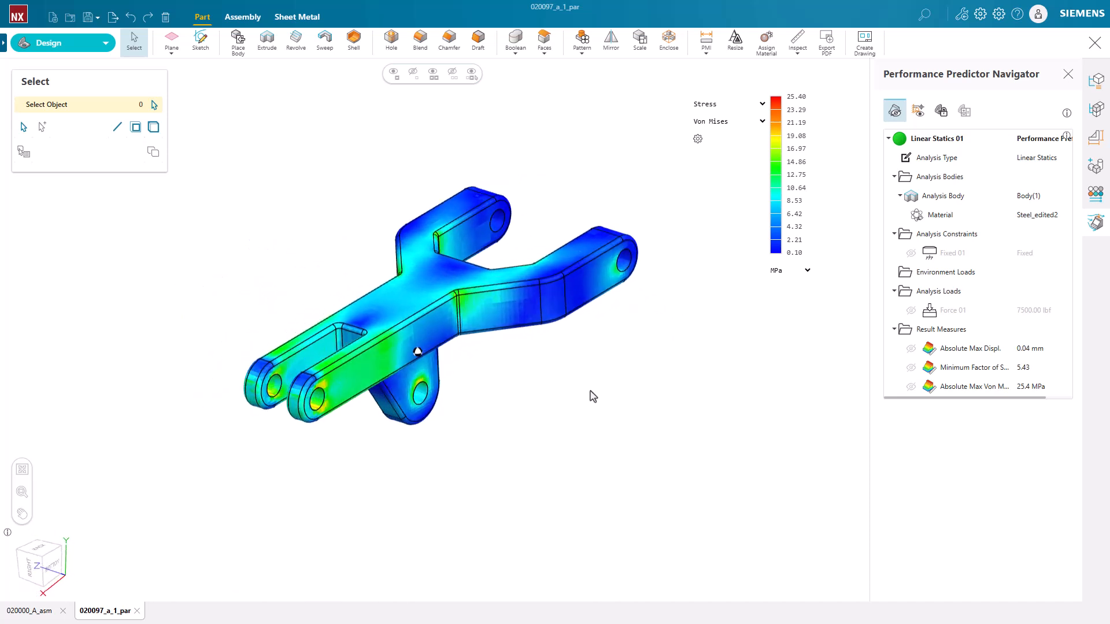
pyautogui.click(359, 386)
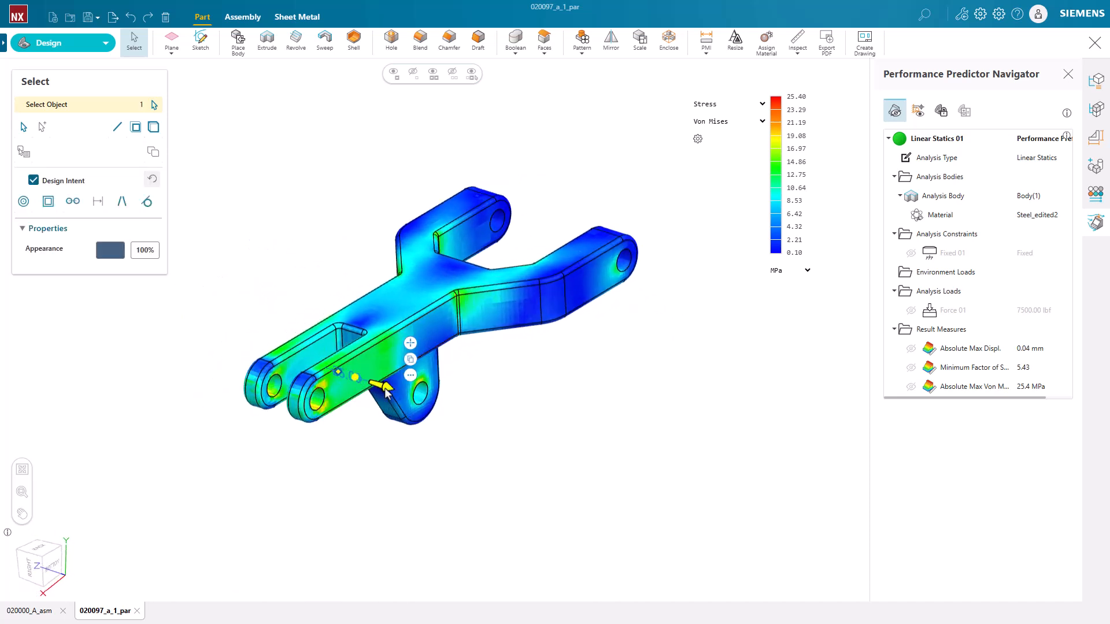
pyautogui.click(388, 397)
pyautogui.moveTo(388, 398); pyautogui.dragTo(371, 416)
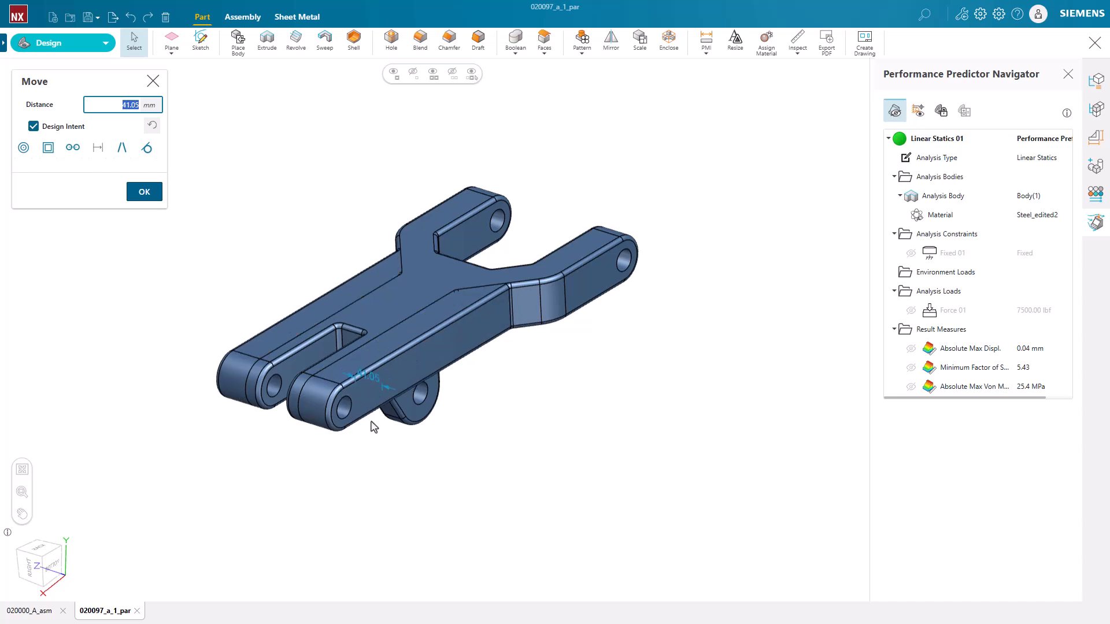
pyautogui.write('5')
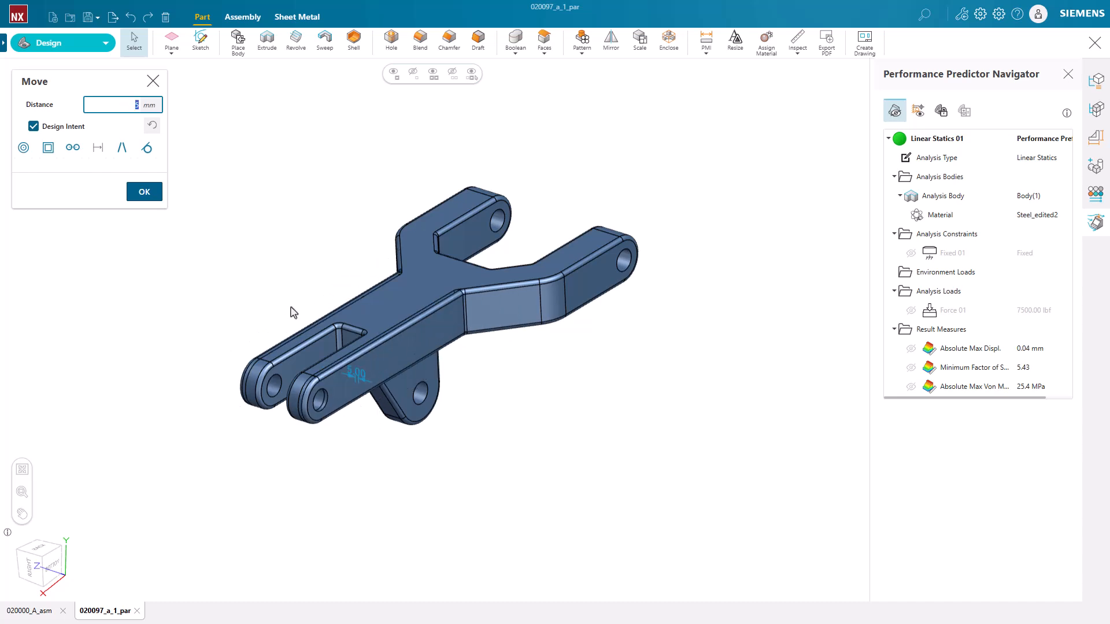
pyautogui.click(145, 192)
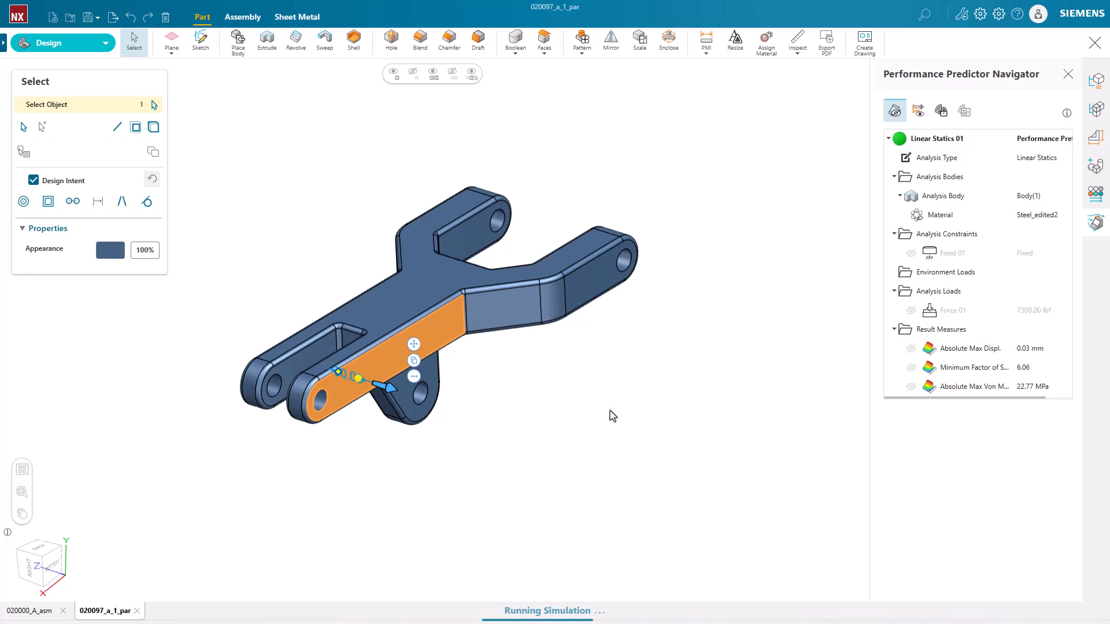
pyautogui.press('Escape')
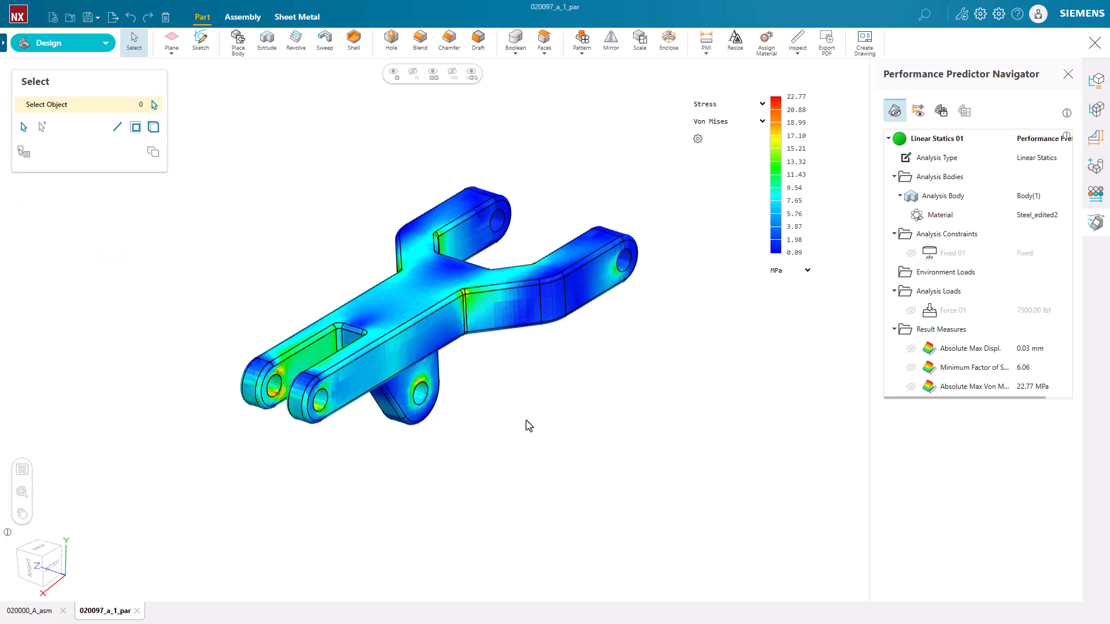
# Hide the result plot, suspend automatic analysis updates, and close the Performance Predictor Navigator.
pyautogui.click(895, 113)
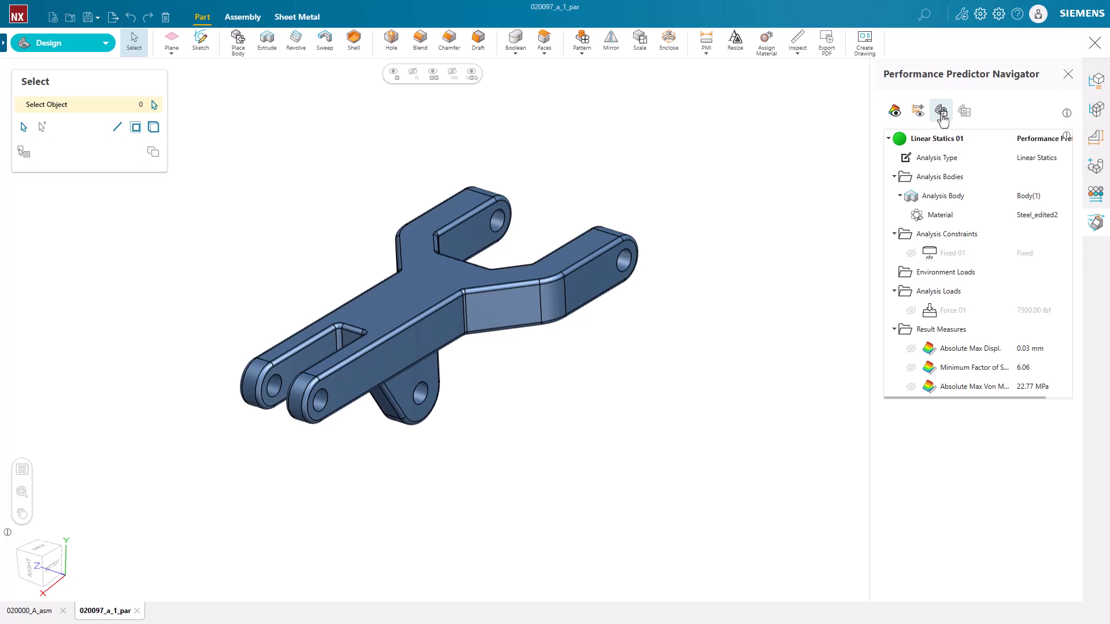
pyautogui.click(918, 111)
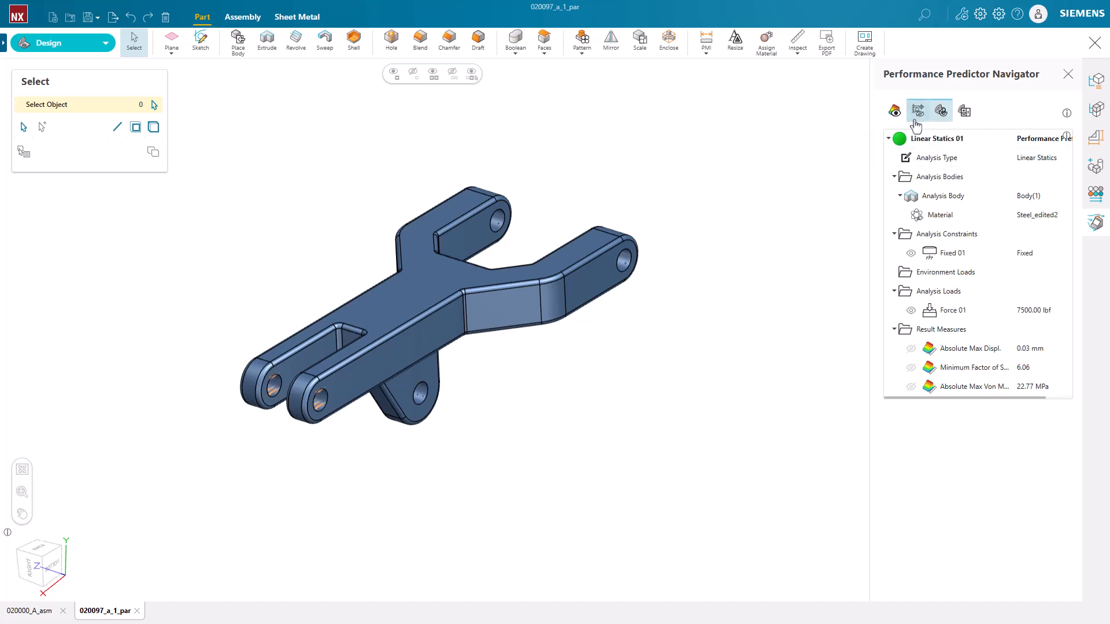
pyautogui.click(1095, 224)
# Shorten the slot by moving its inner end face about 52.5 mm toward the slot's open end.
pyautogui.moveTo(583, 446); pyautogui.dragTo(630, 423, button='middle')
pyautogui.click(595, 382)
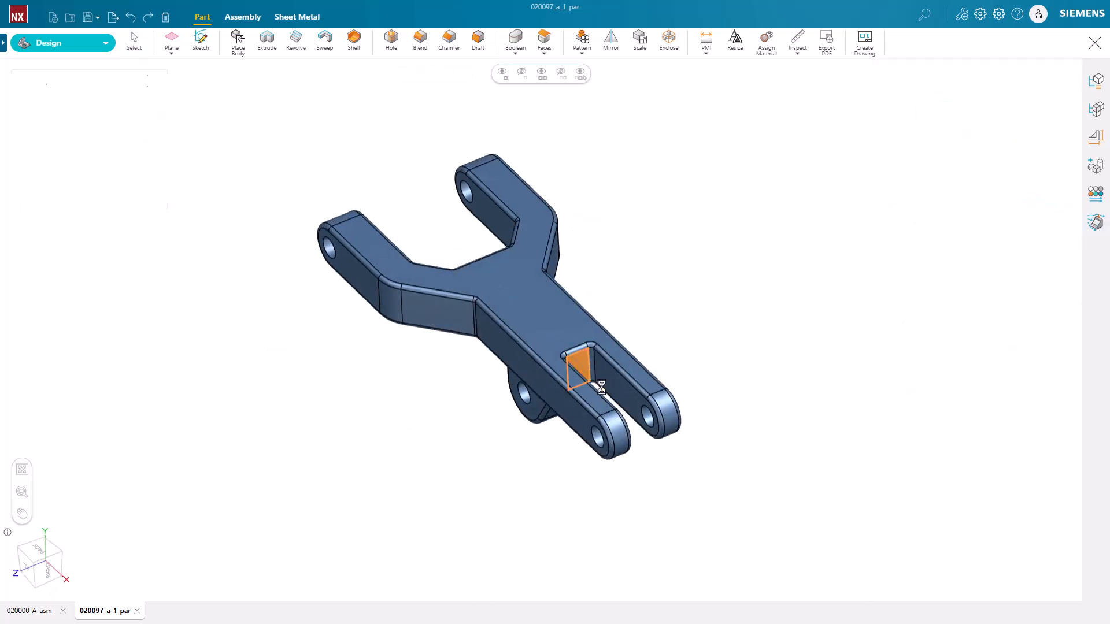
pyautogui.moveTo(600, 386); pyautogui.dragTo(605, 393)
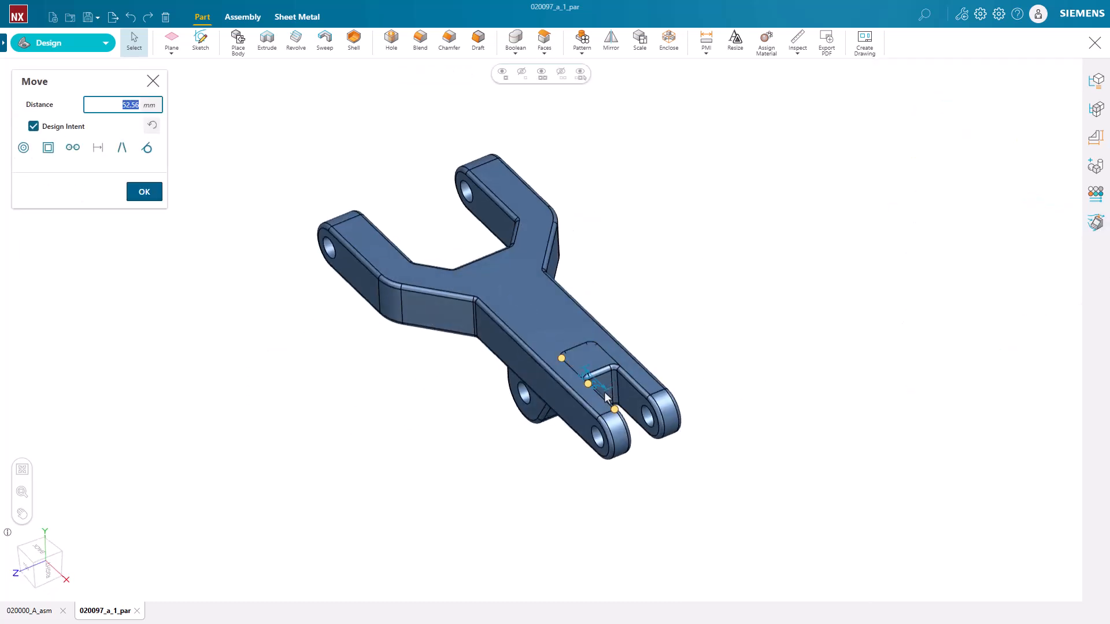
pyautogui.click(152, 196)
pyautogui.click(514, 452)
# Rotate the slanted side face of the lug beneath the arm by 4.2°.
pyautogui.moveTo(515, 452); pyautogui.dragTo(542, 383, button='middle')
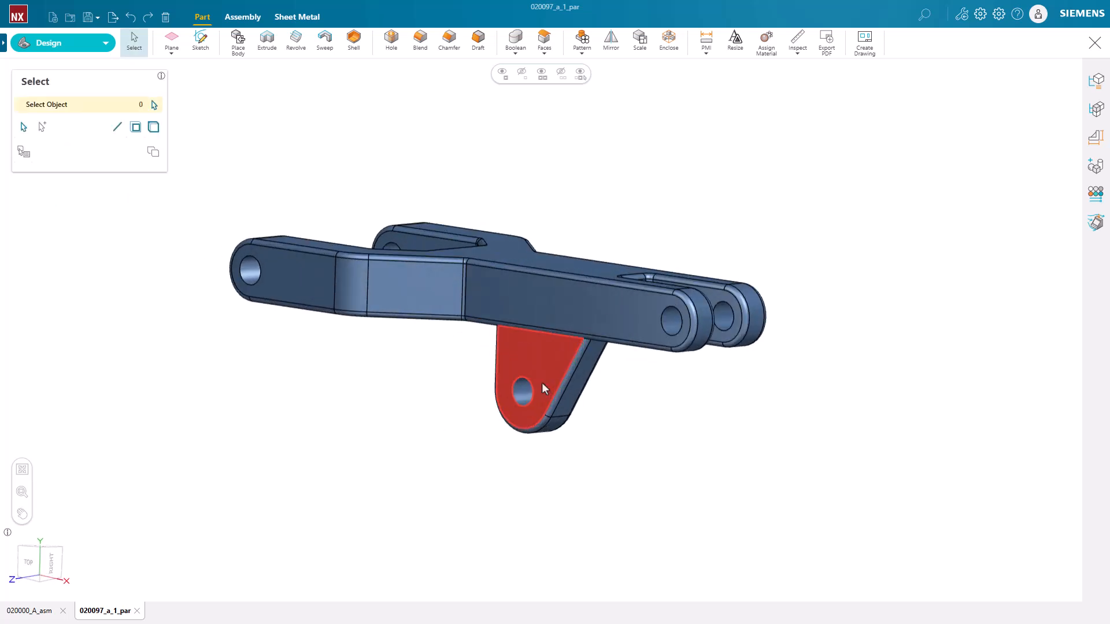
pyautogui.scroll(3, 542, 382)
pyautogui.click(577, 403)
pyautogui.moveTo(575, 403); pyautogui.dragTo(590, 371)
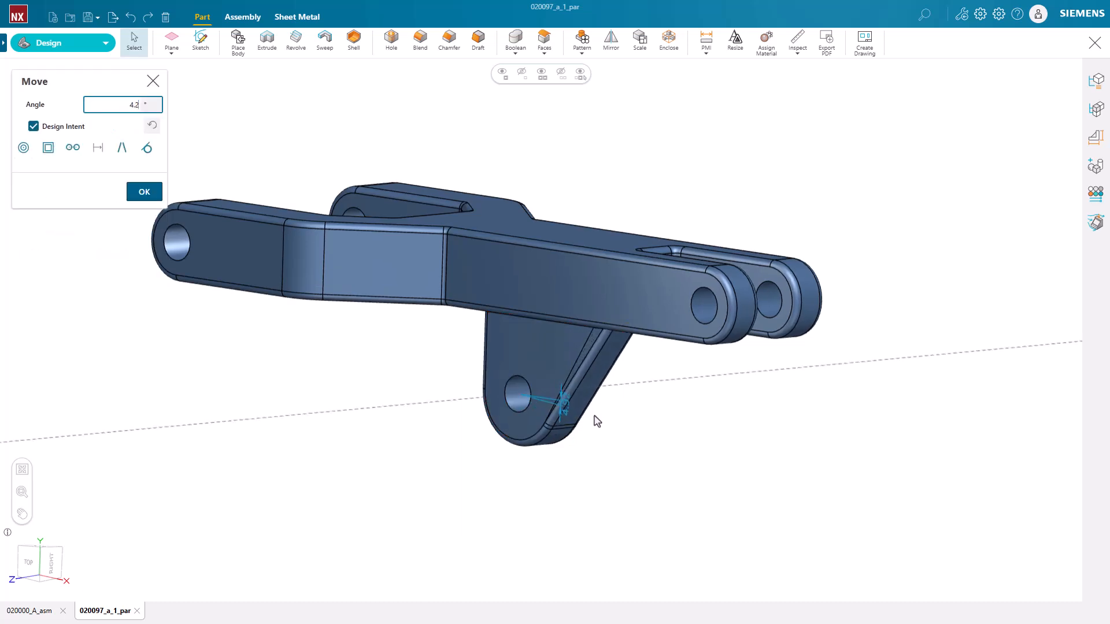
pyautogui.press('Return')
# Toggle the tangent design-intent option for the arm's large upper face and move that face outward by 5 mm.
pyautogui.moveTo(638, 456); pyautogui.dragTo(637, 466, button='middle')
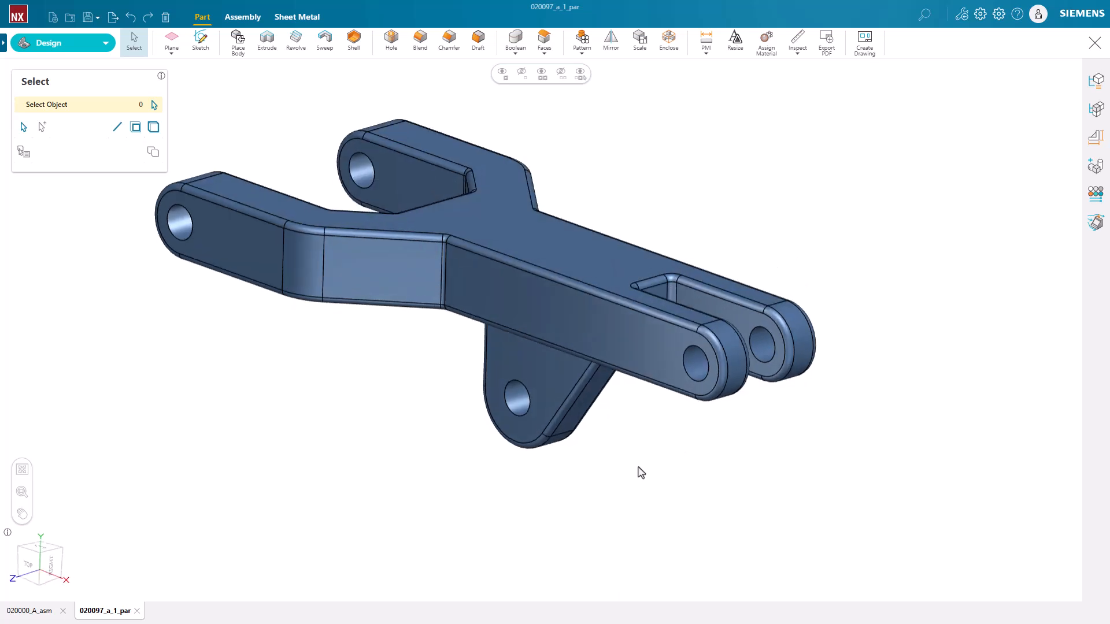
pyautogui.scroll(1, 637, 467)
pyautogui.scroll(-3, 637, 466)
pyautogui.moveTo(616, 301); pyautogui.dragTo(612, 327, button='middle')
pyautogui.click(611, 335)
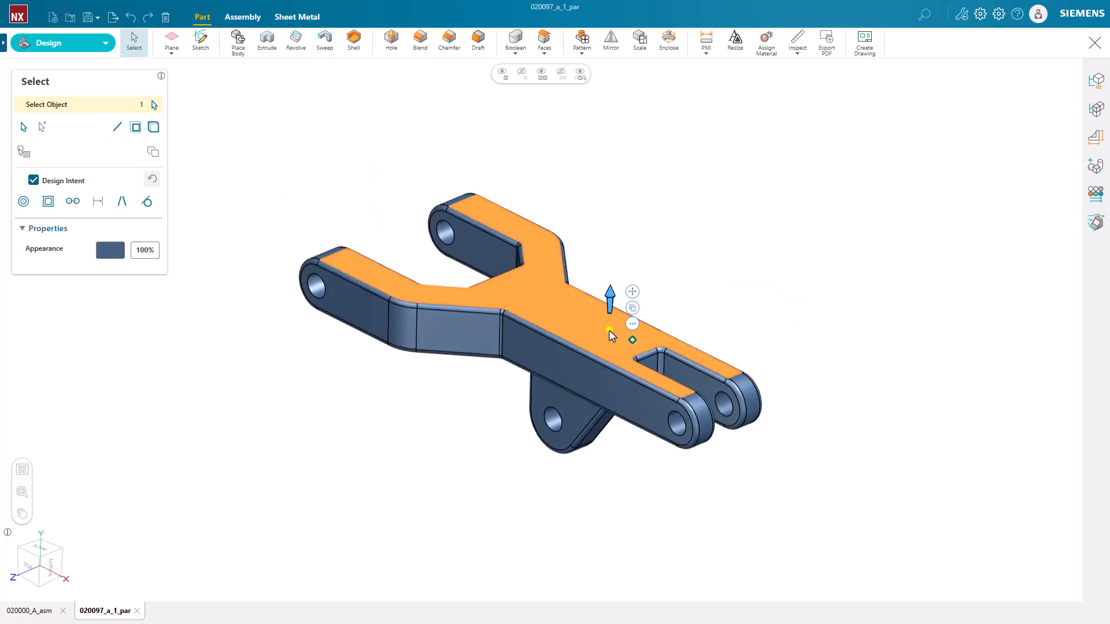
pyautogui.click(148, 204)
pyautogui.moveTo(614, 301); pyautogui.dragTo(621, 321)
pyautogui.write('5')
pyautogui.press('Return')
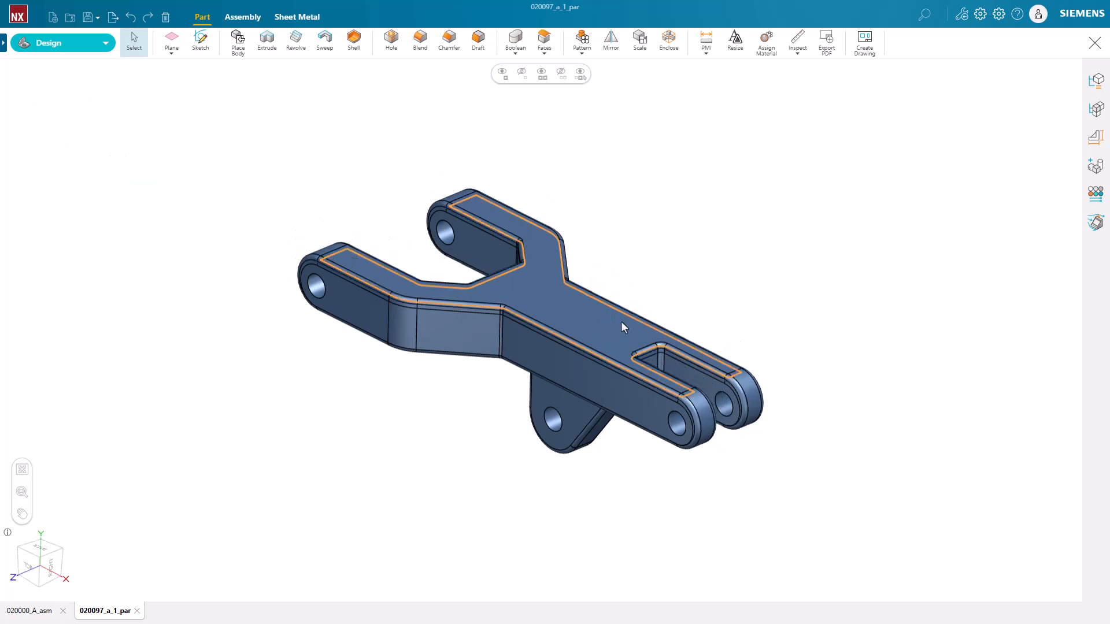
pyautogui.click(720, 278)
# Reopen the Performance Predictor Navigator, resume automatic analysis updates, and display the updated von Mises stress plot on the link arm.
pyautogui.click(1096, 225)
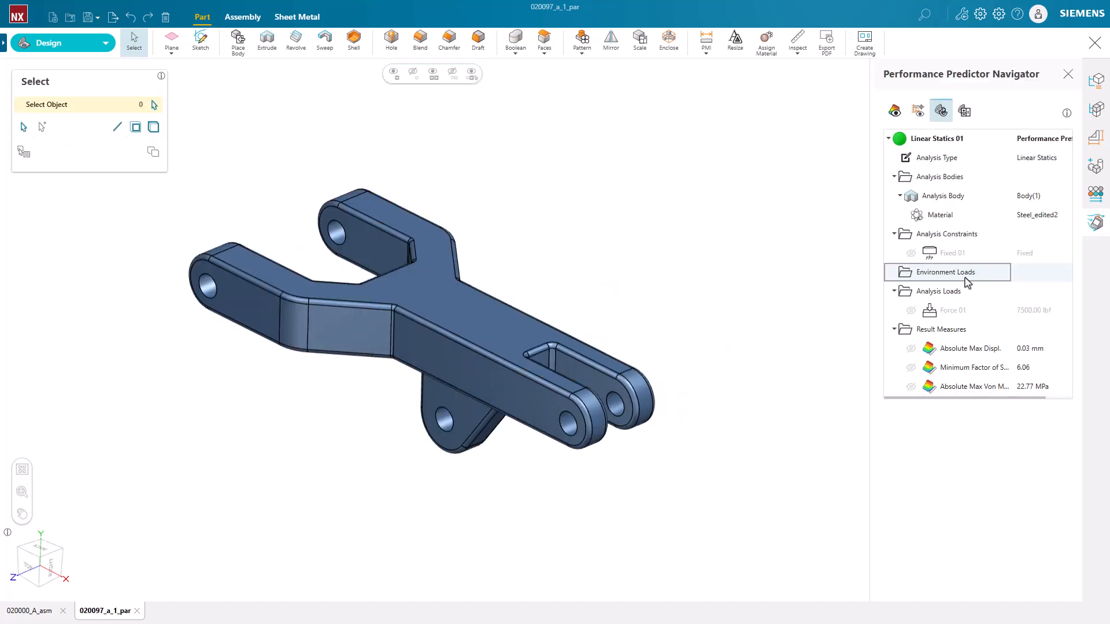
pyautogui.click(941, 115)
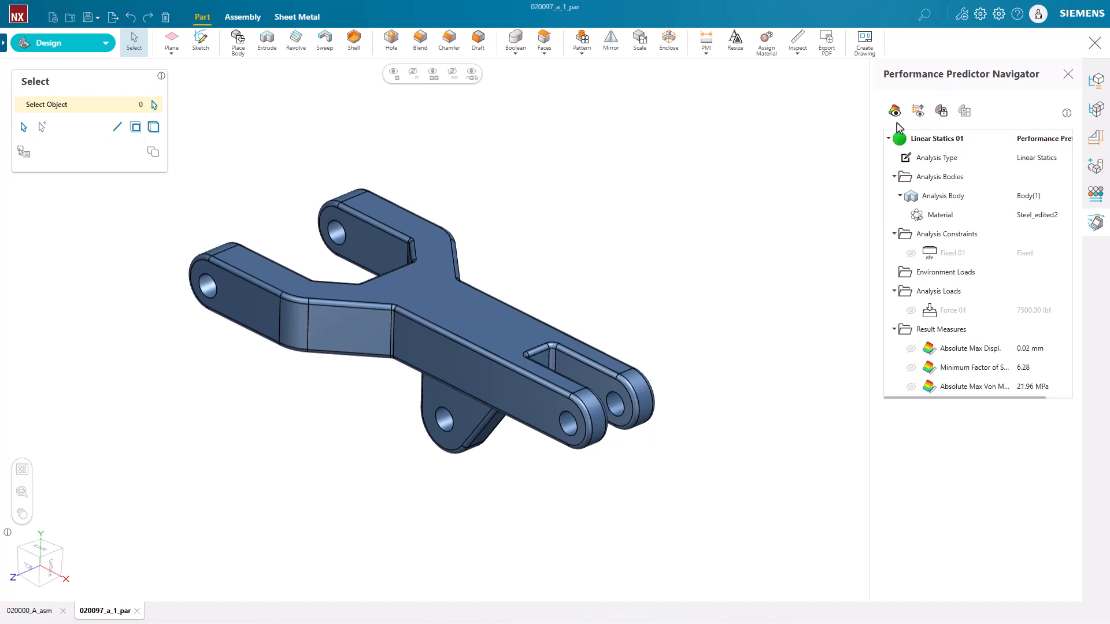
pyautogui.click(895, 110)
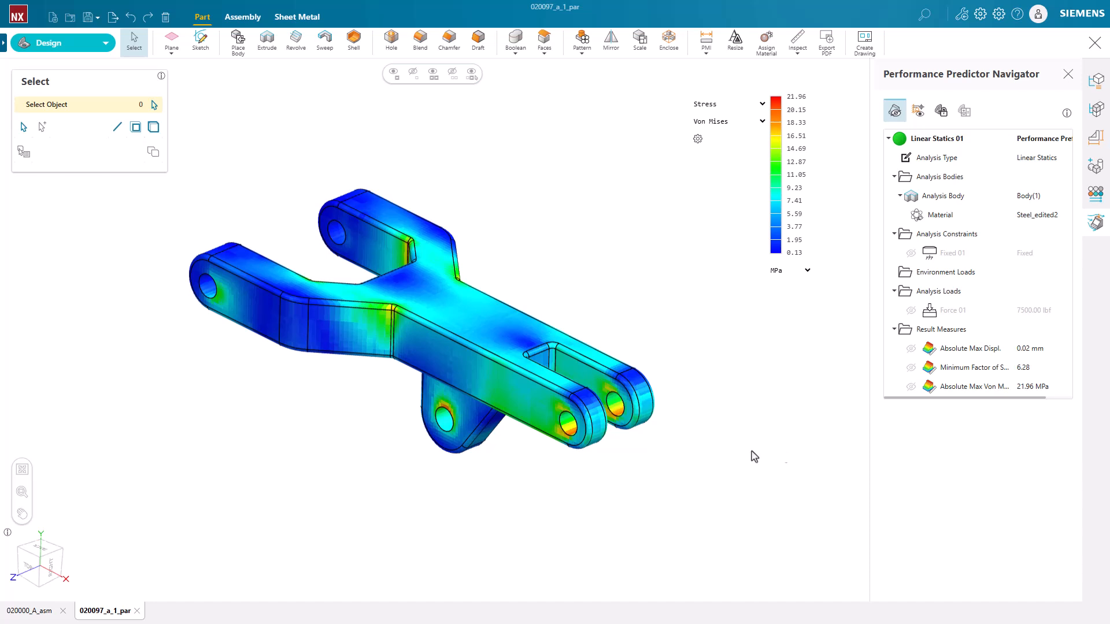
pyautogui.moveTo(731, 454)
pyautogui.mouseDown(button='middle')
pyautogui.moveTo(736, 439)
pyautogui.moveTo(753, 451)
pyautogui.mouseUp(button='middle')
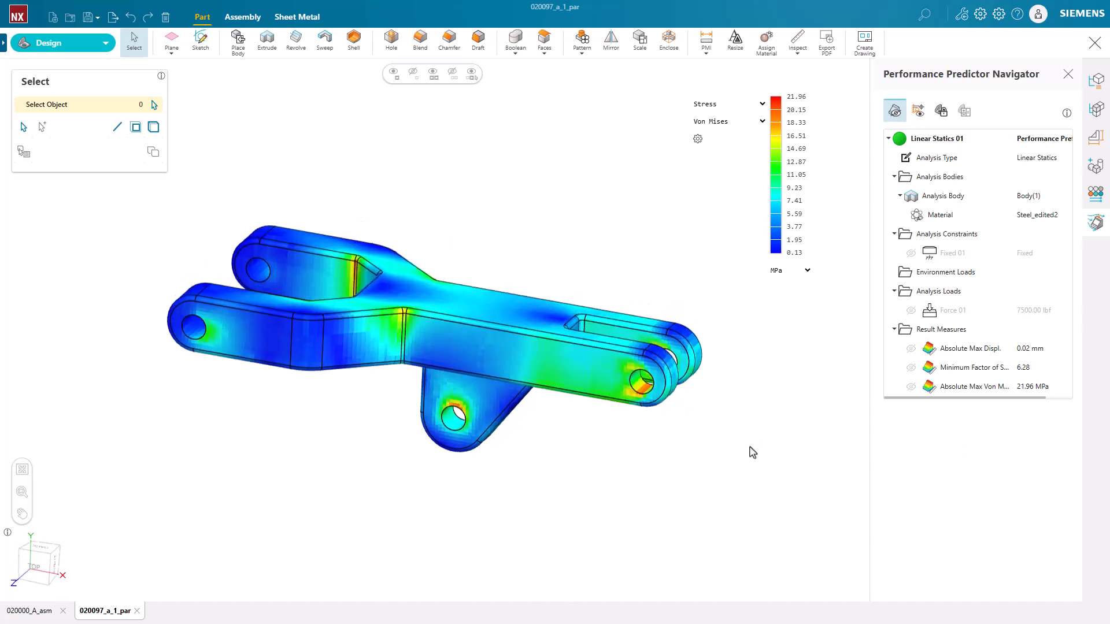